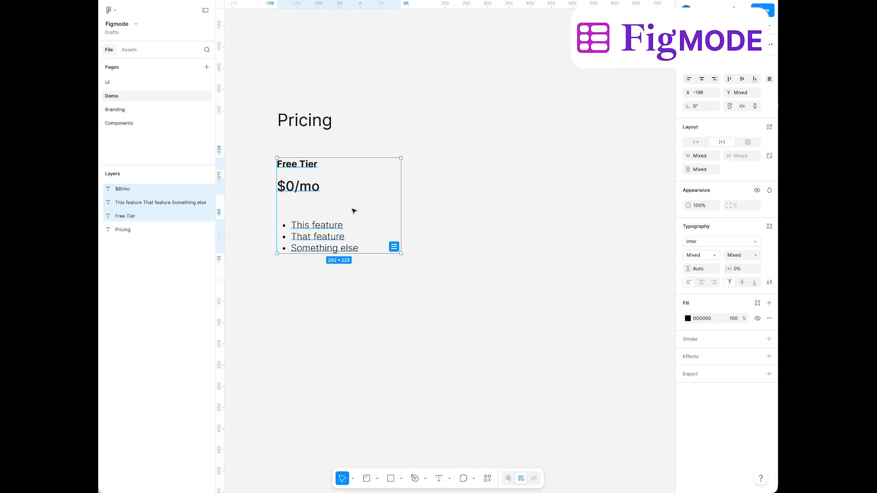
key("shift+a")
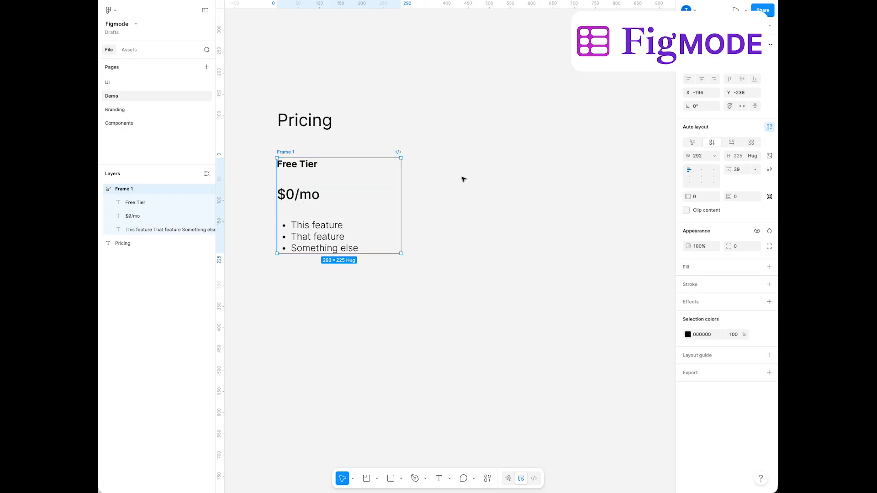
left_click(713, 157)
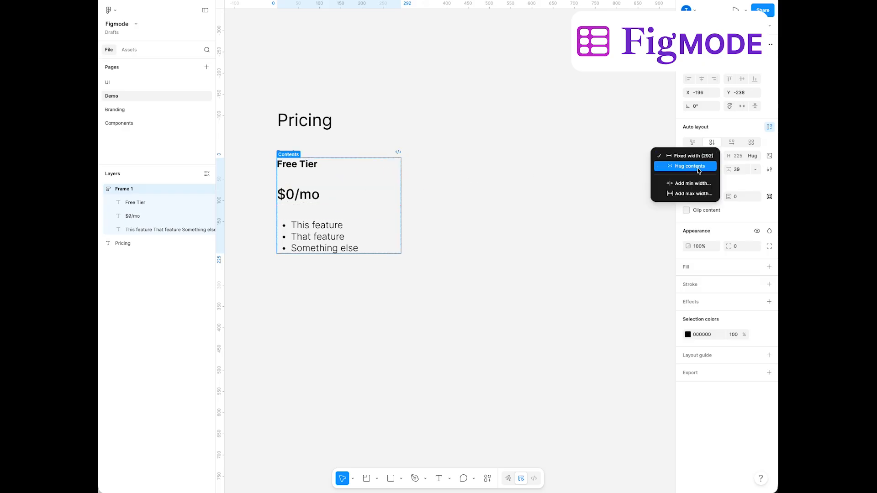
left_click(755, 158)
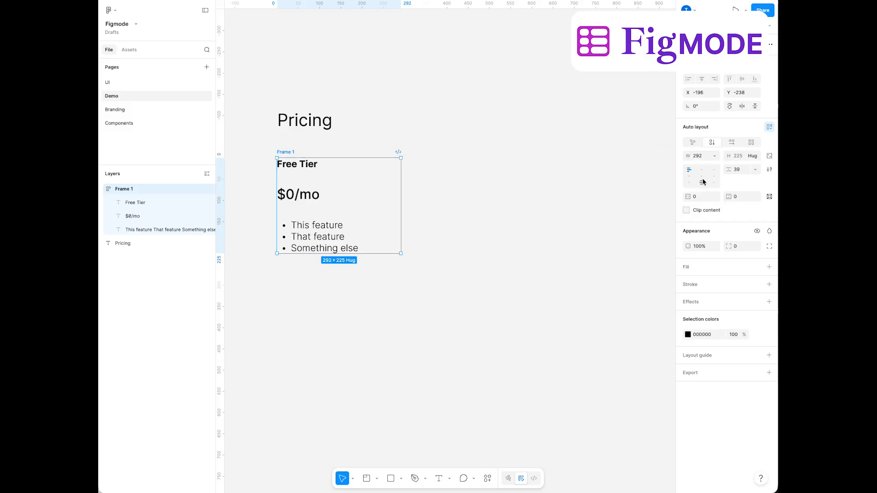
key("super+z")
left_click(437, 197)
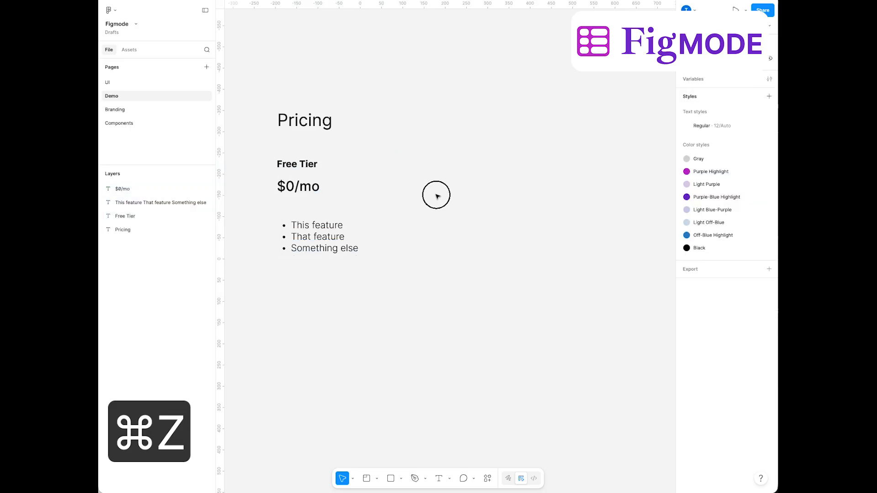
Wrap the Free Tier title, $0/mo price and feature list texts in an auto layout frame with Figmode
left_click(333, 284)
left_click_drag(336, 290, 276, 151)
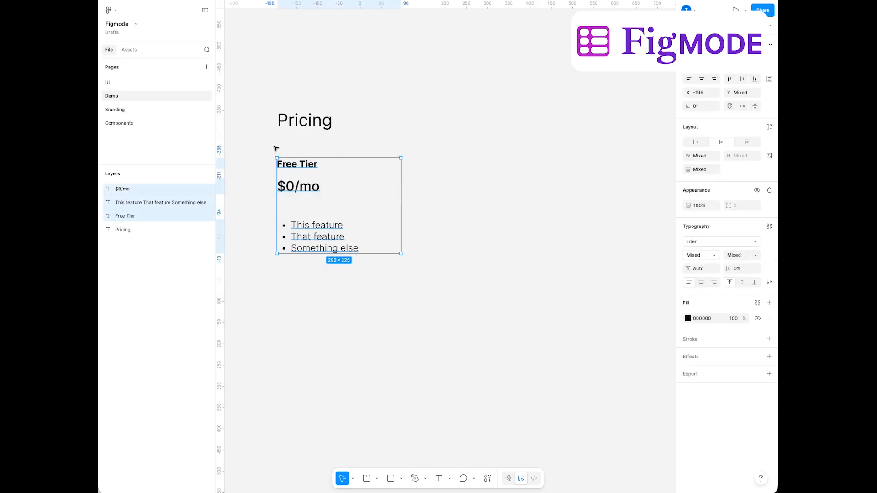
key("alt+super+d")
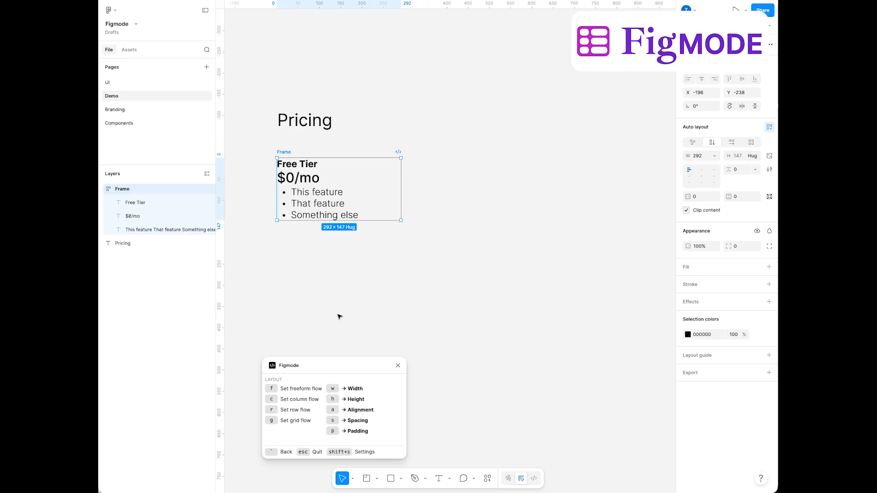
Try row flow on the Free Tier frame, return it to column flow and set its width to hug contents
key("r")
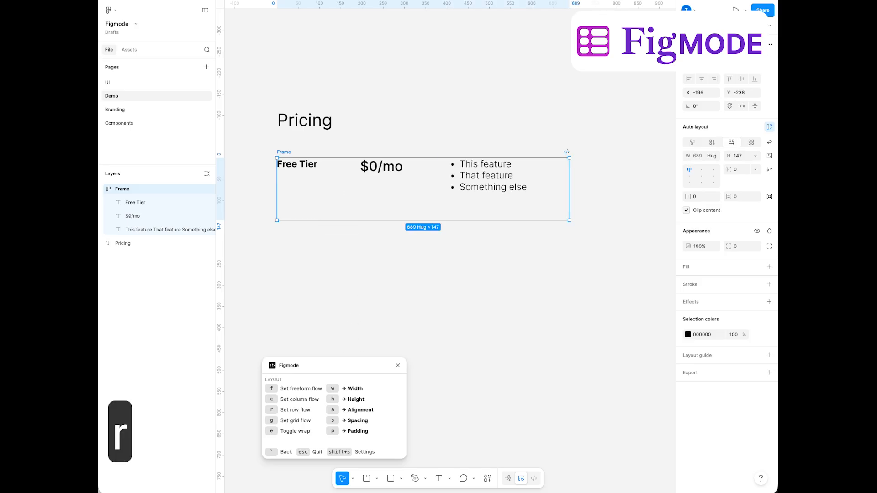
key("c")
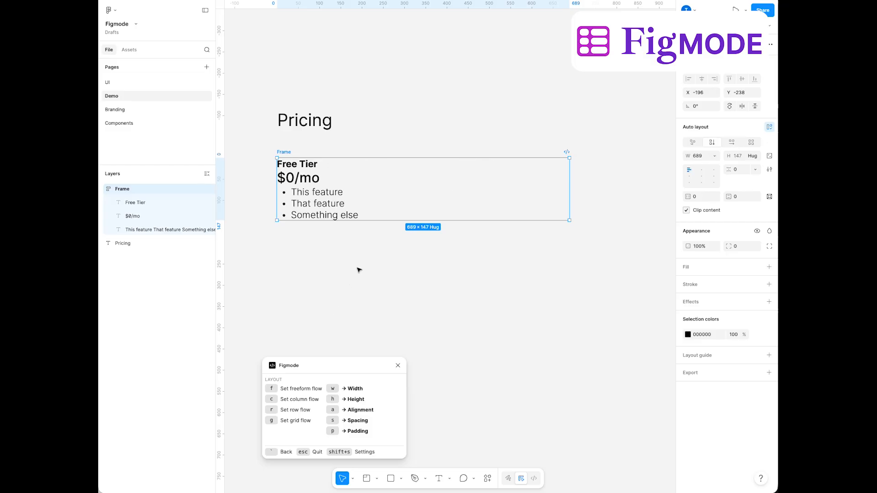
key("w")
key("s")
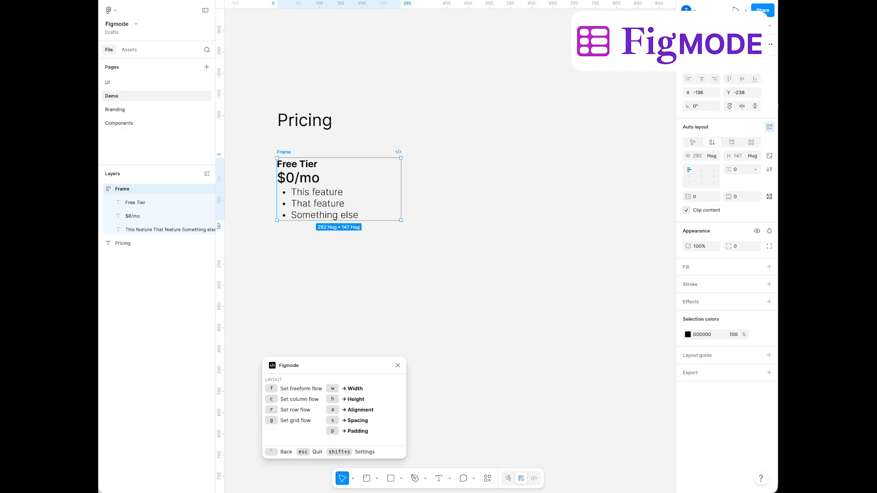
Set the fixed spacing between the Free Tier frame's items to 15
key("s")
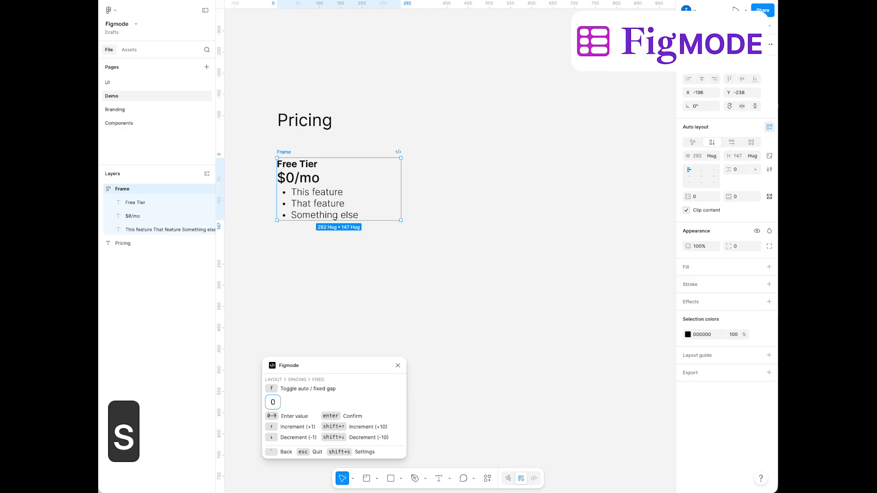
key("Up")
key("Up")
key("Up")
key("shift+Up")
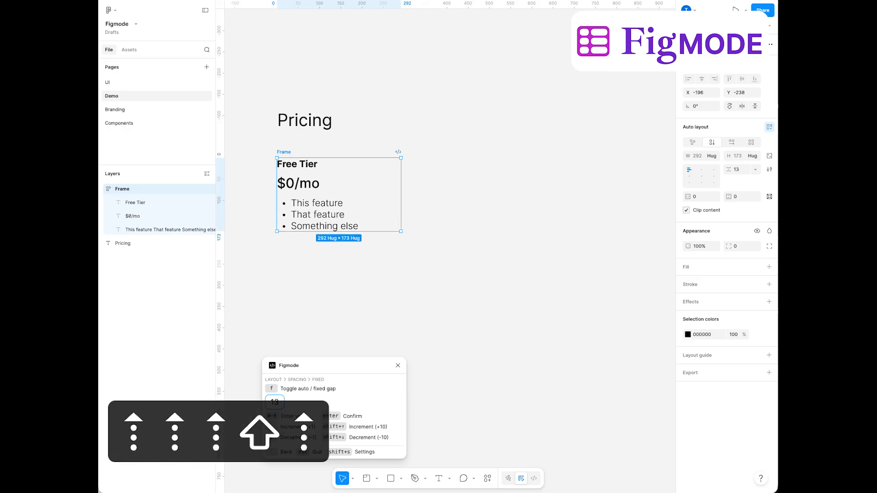
key("Up")
key("Up")
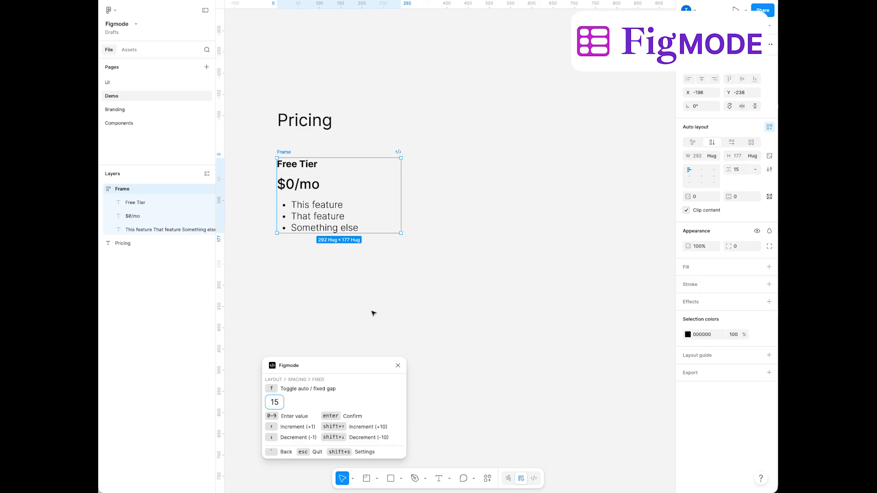
key("grave")
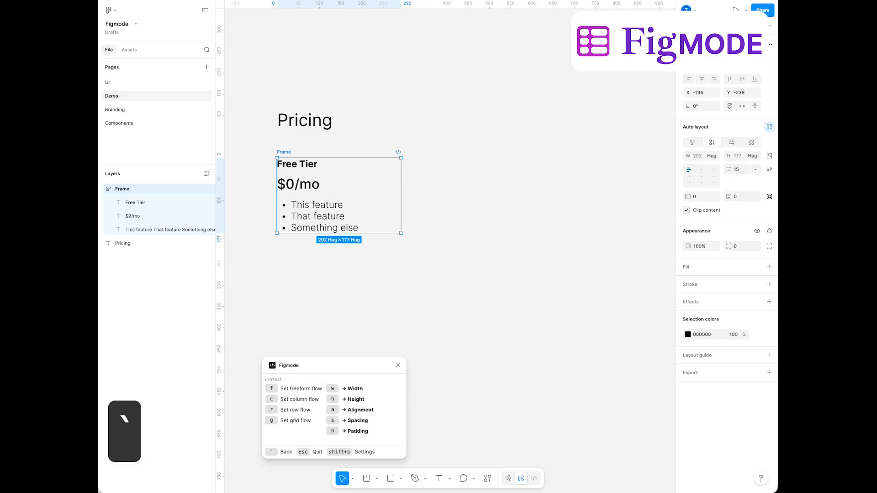
Set the Free Tier frame's horizontal padding to 20
key("p")
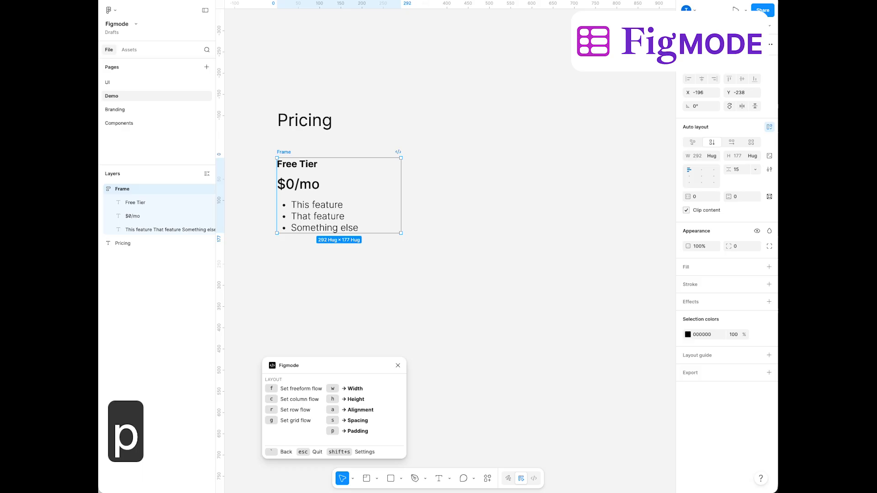
key("p")
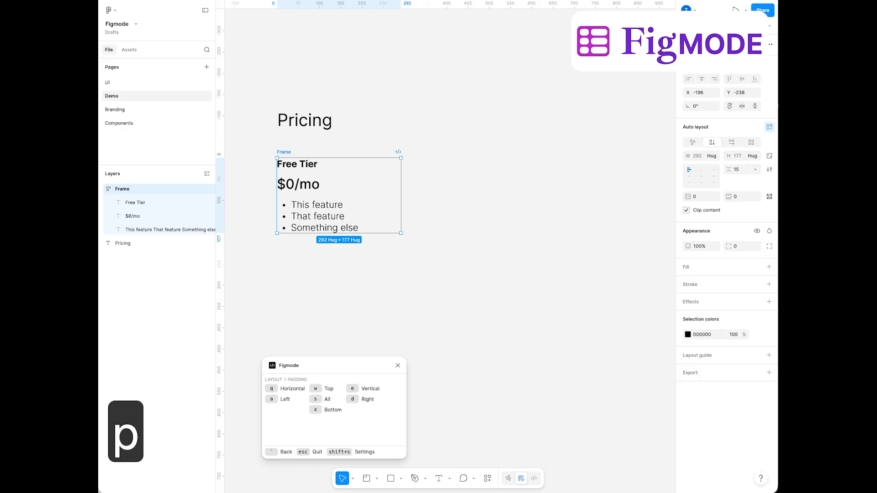
key("q")
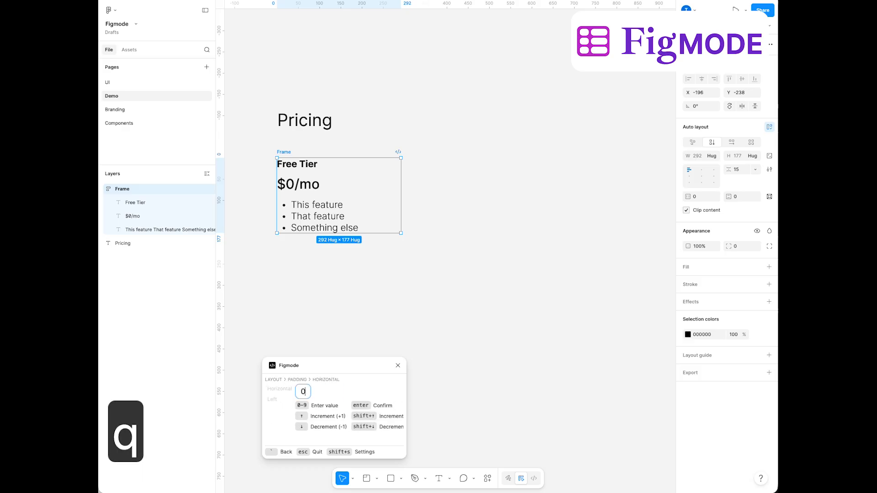
key("Up")
key("shift+Up")
key("shift+Up")
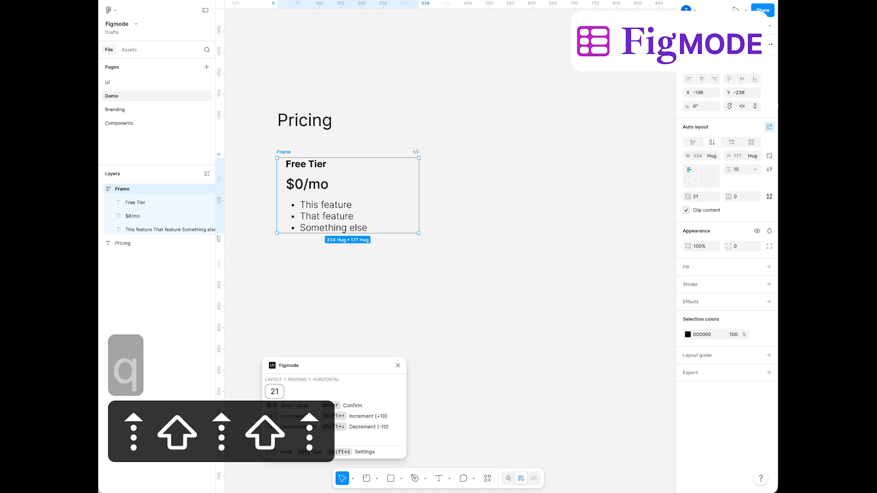
key("Down")
key("grave")
Set the Free Tier frame's padding to 10 on all sides
key("s")
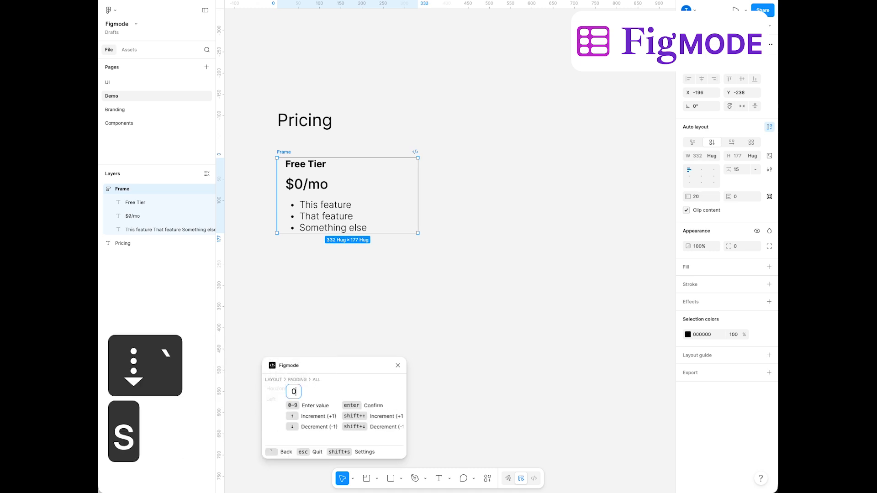
key("shift+Up")
key("grave")
key("grave")
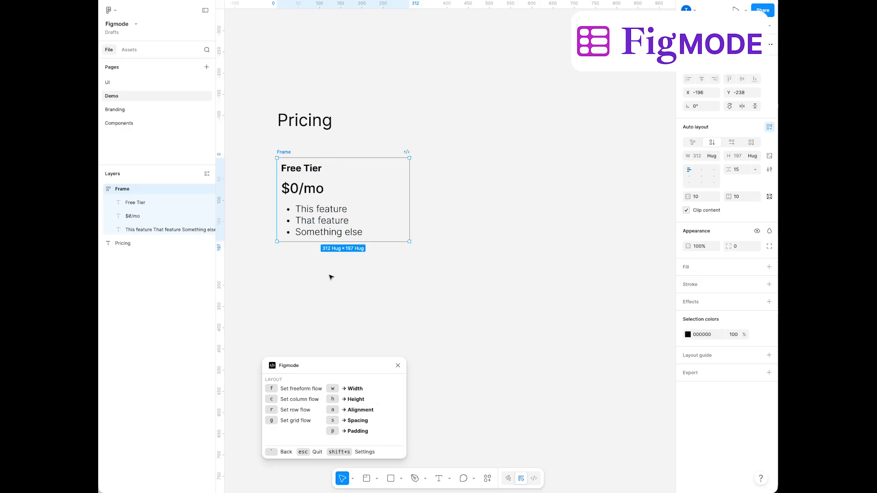
Close Figmode and ungroup the Free Tier frame into its separate texts
left_click(397, 365)
right_click(315, 221)
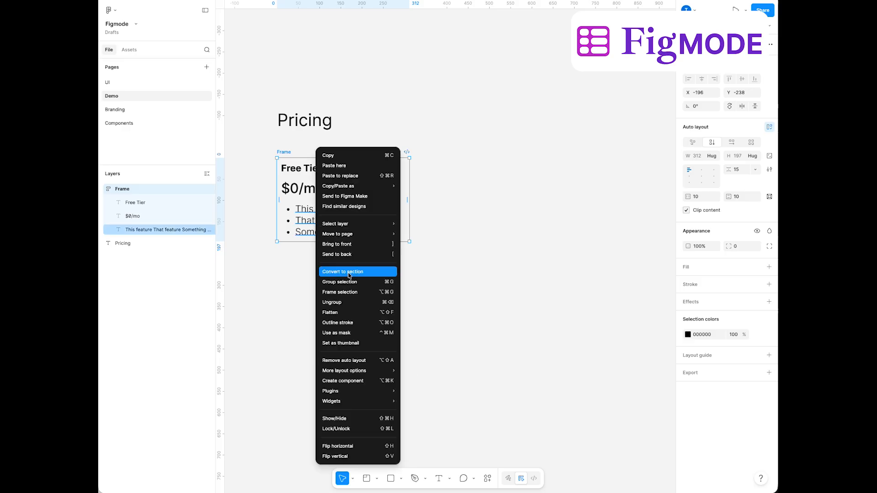
left_click(342, 302)
left_click(365, 313)
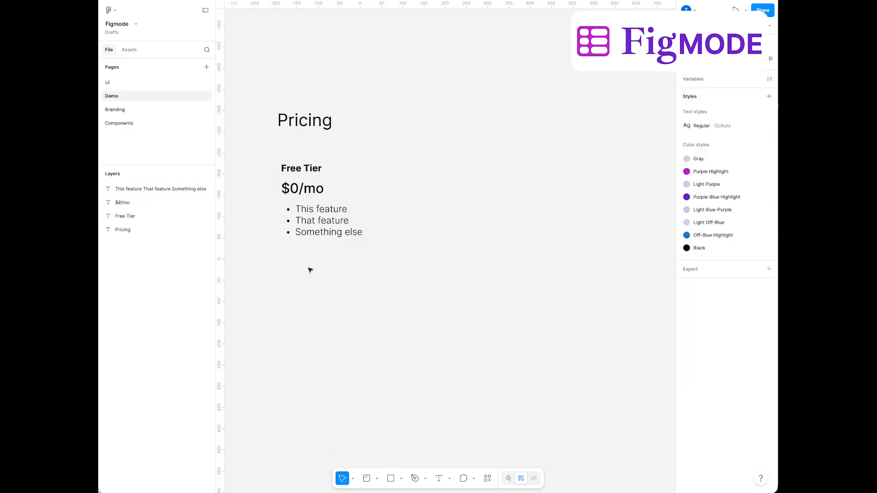
Wrap the Free Tier title, price and feature list in a Figmode auto layout frame and fill it with the White style
left_click_drag(363, 262, 293, 169)
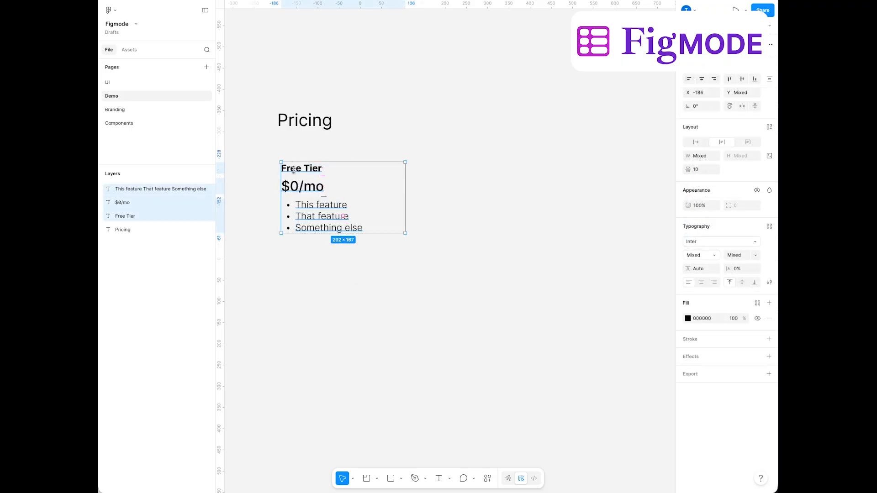
key("alt+super+d")
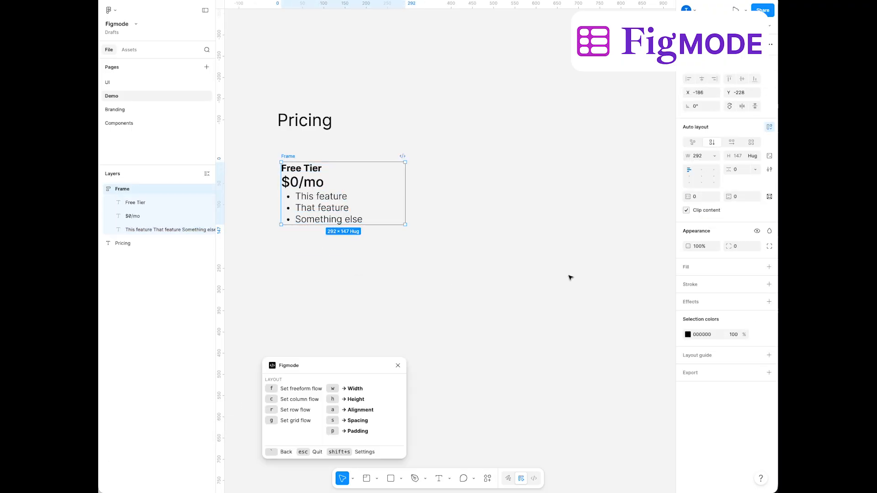
left_click(758, 266)
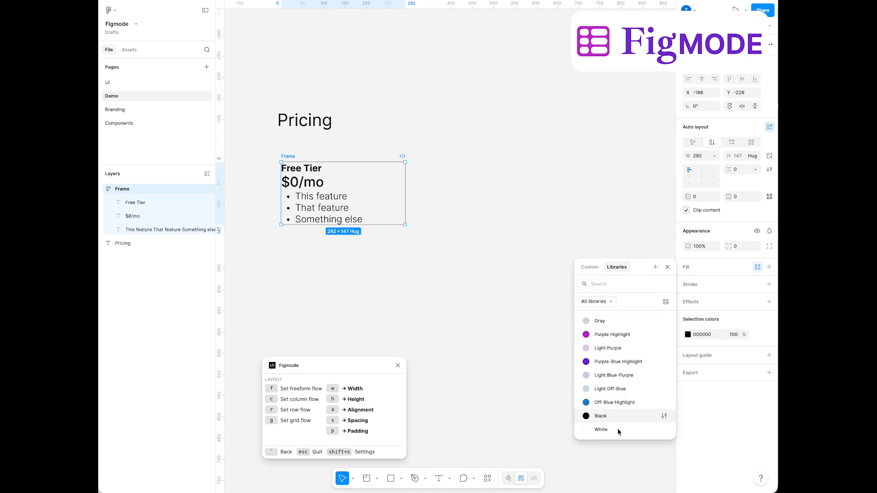
left_click(603, 429)
Set the white Free Tier card's padding to 20 on all sides
key("p")
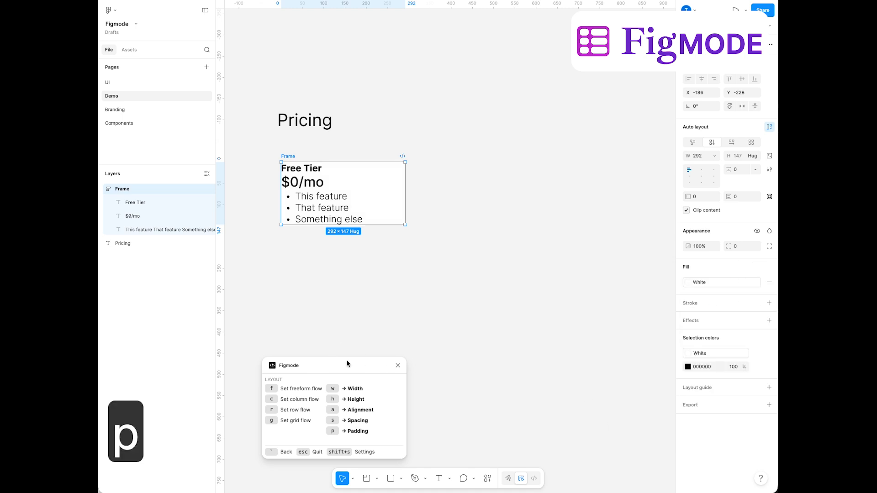
key("p")
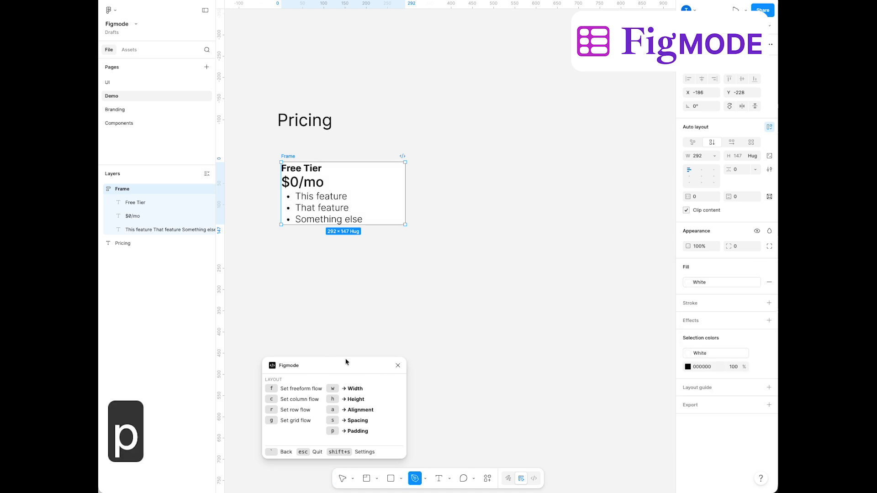
key("p")
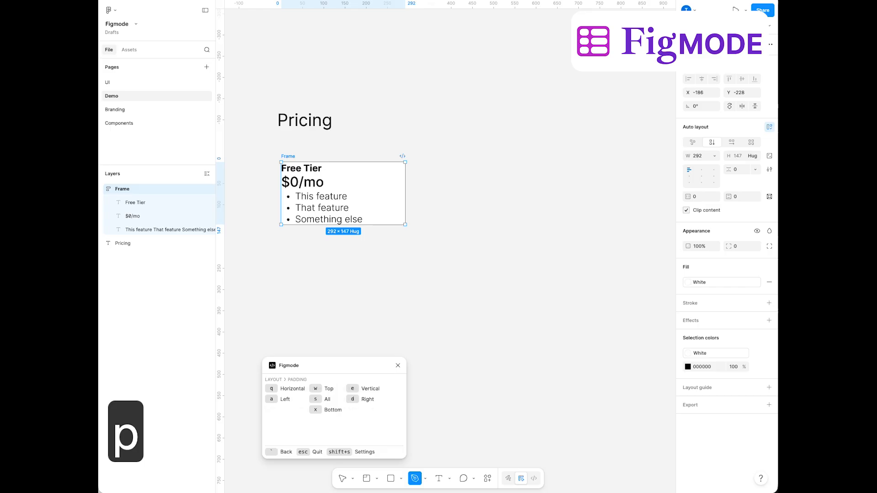
key("s")
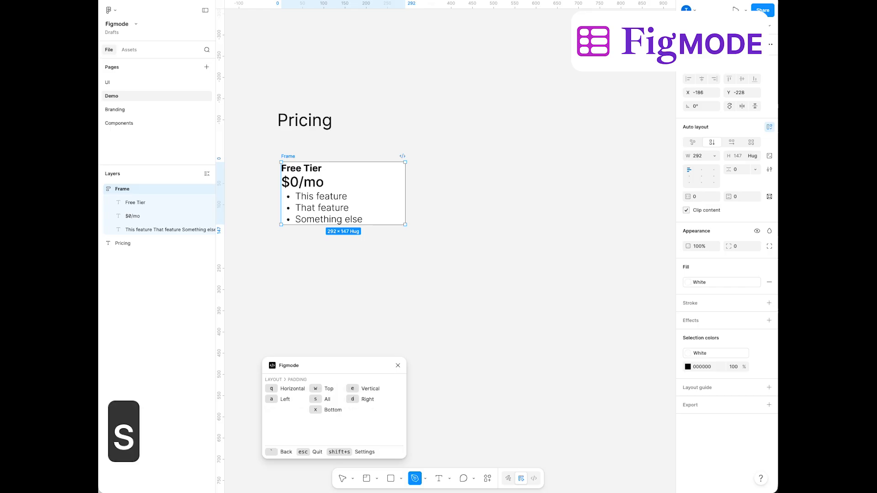
key("shift+Up")
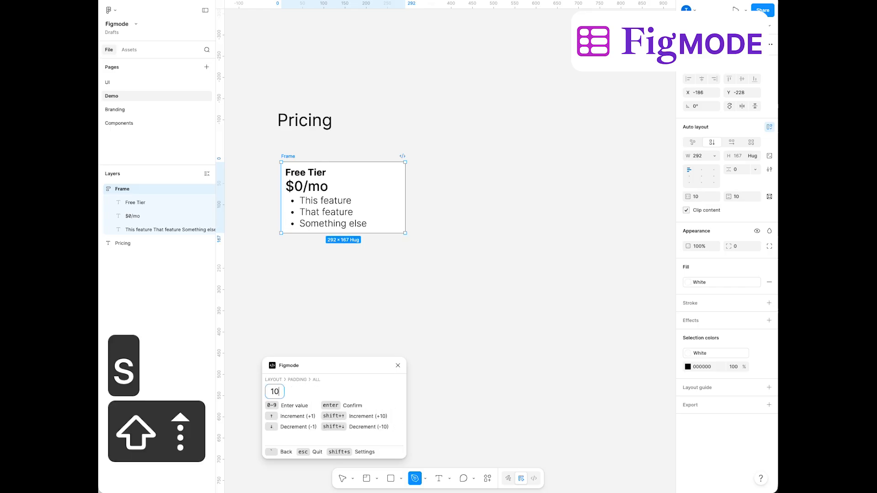
key("shift+Up")
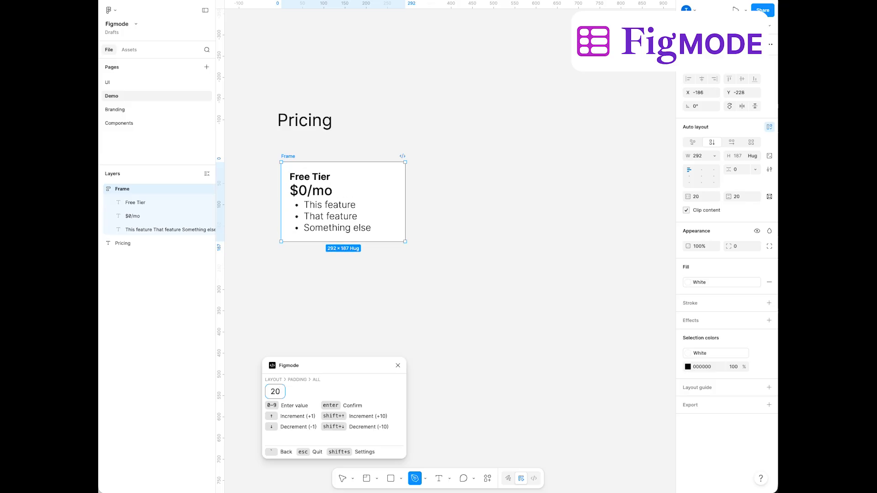
key("grave")
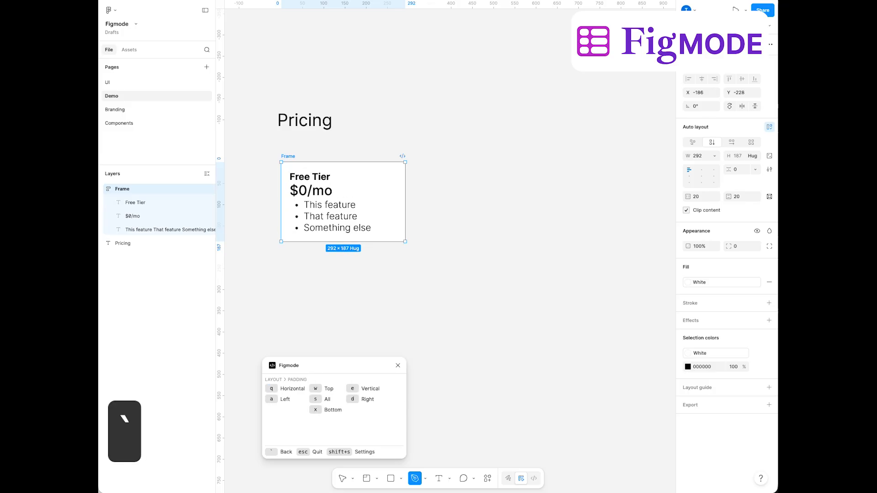
Set the white Free Tier card's horizontal padding to 40
key("q")
key("shift+Up")
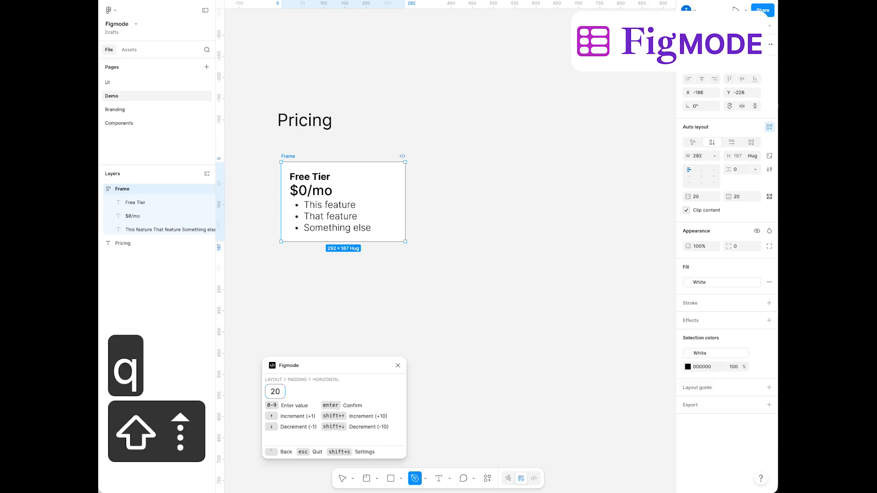
key("shift+Up")
key("shift+Down")
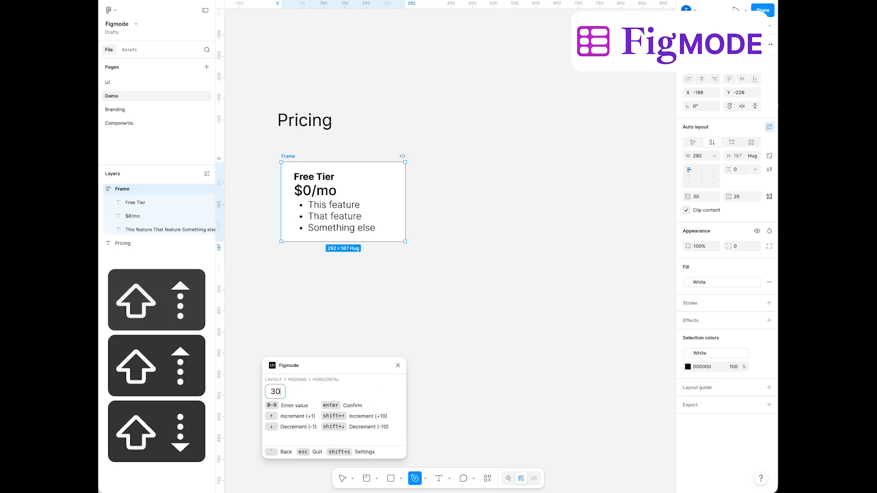
key("shift+Up")
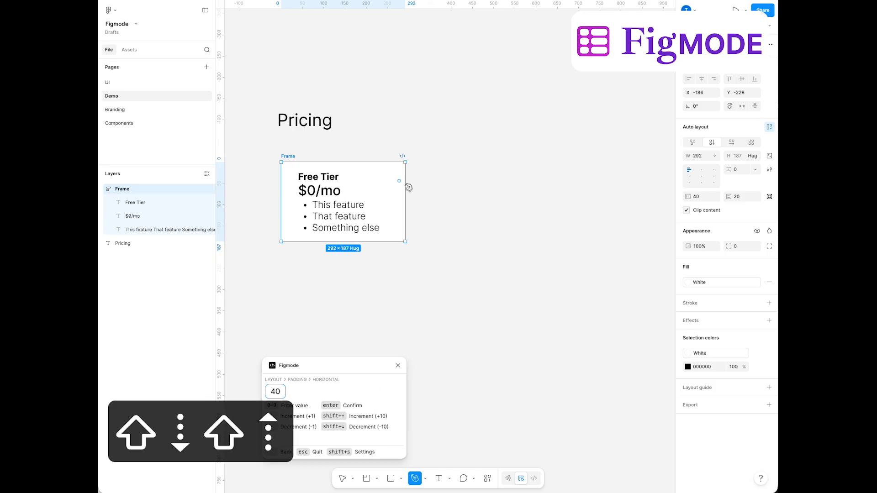
key("grave")
key("grave")
Set the white Free Tier card's width to hug its contents
key("w")
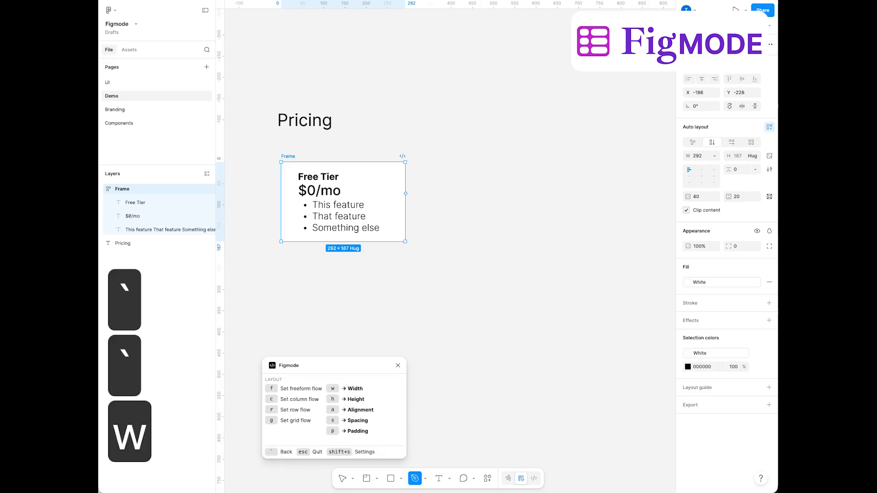
key("s")
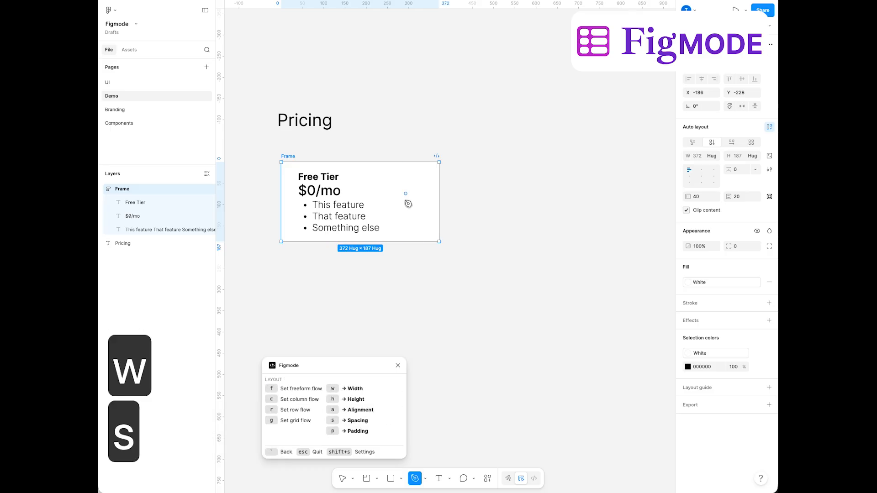
Set the feature list text in the Free Tier card to auto width
key("v")
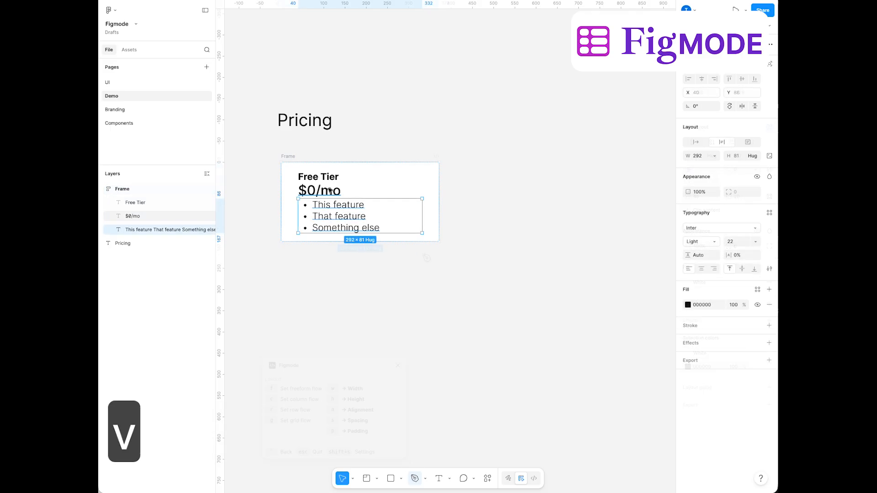
left_click(330, 187)
left_click(327, 177)
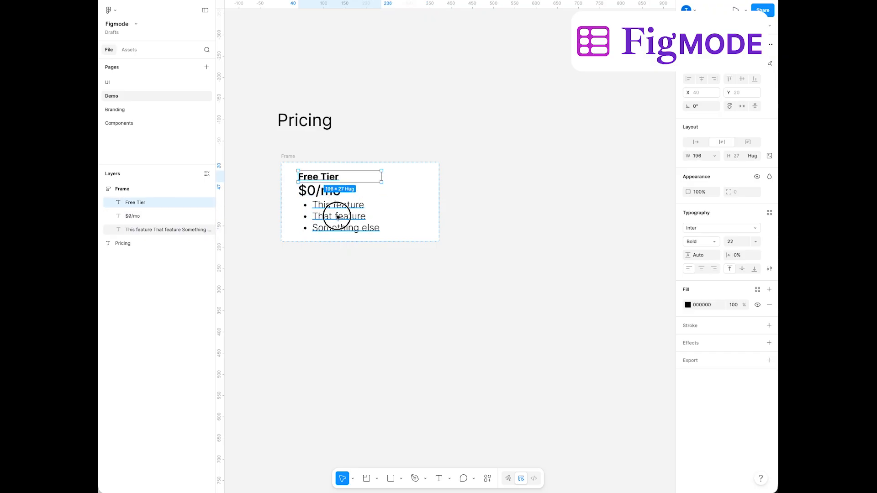
left_click(335, 217)
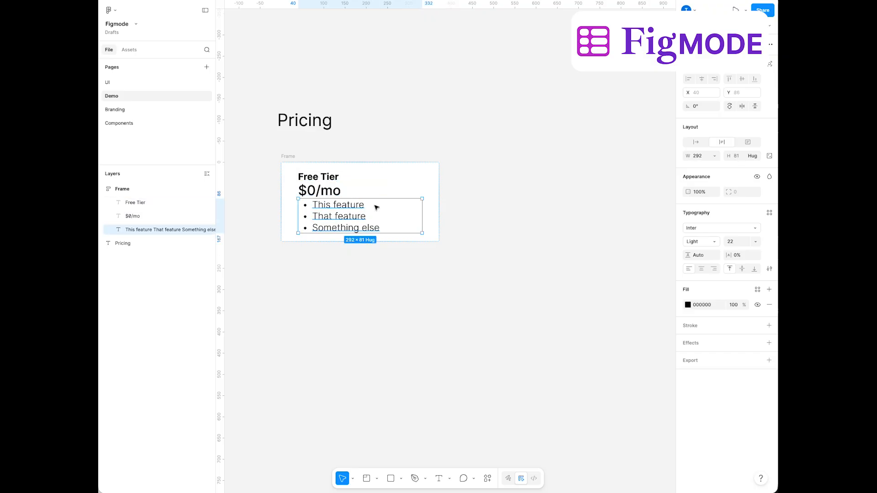
left_click(699, 141)
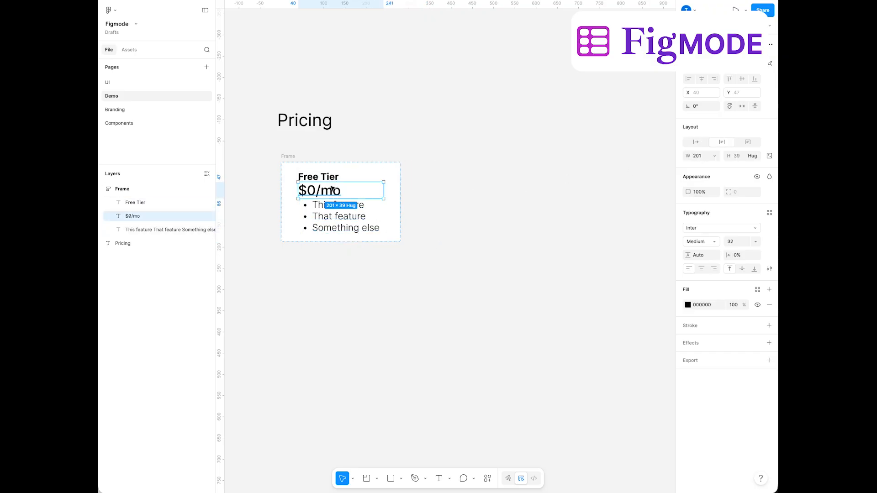
Reopen Figmode on the Free Tier card frame and set its fixed item spacing to 15
left_click(434, 249)
left_click(292, 158)
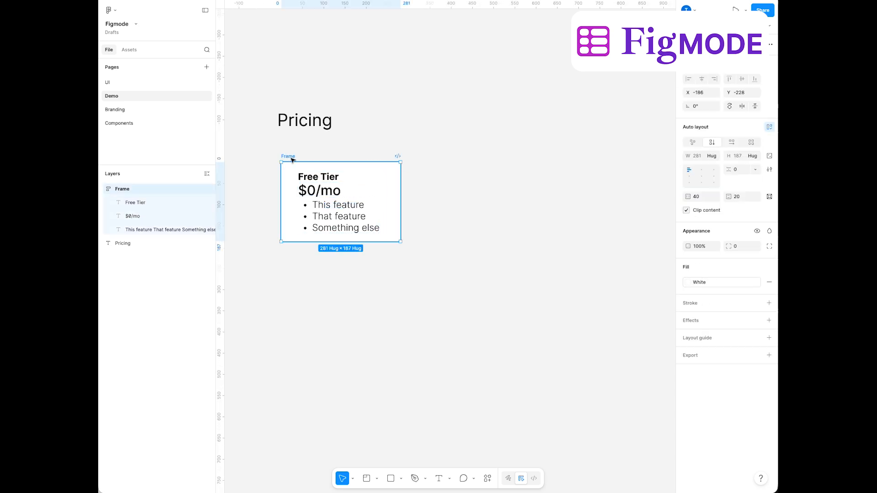
key("alt+super+d")
key("alt+super+f")
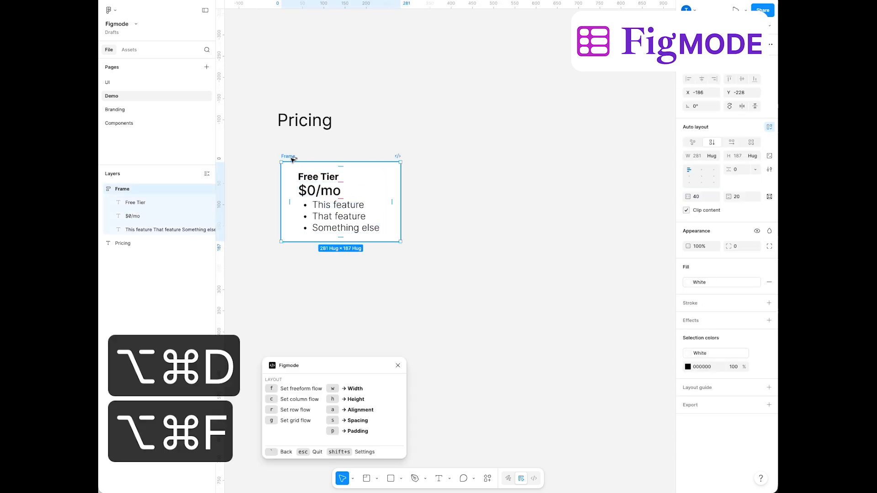
key("s")
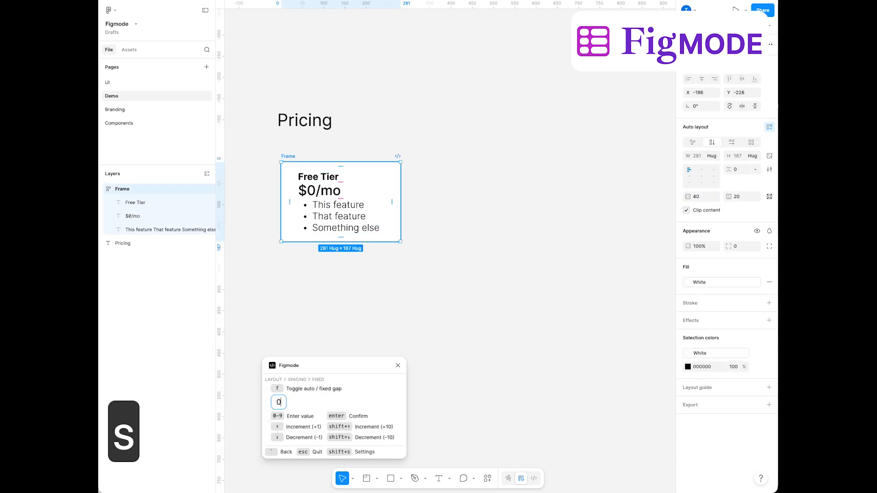
key("Up")
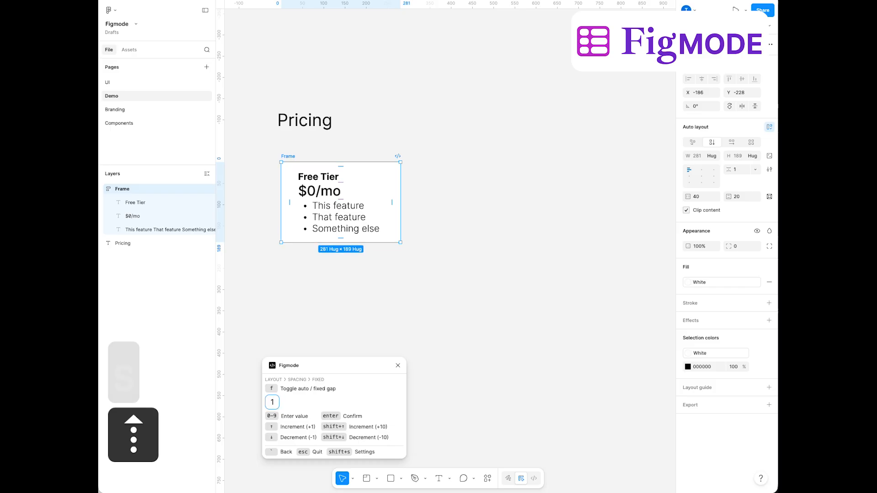
key("Up")
key("shift+Up")
key("Down")
key("Down")
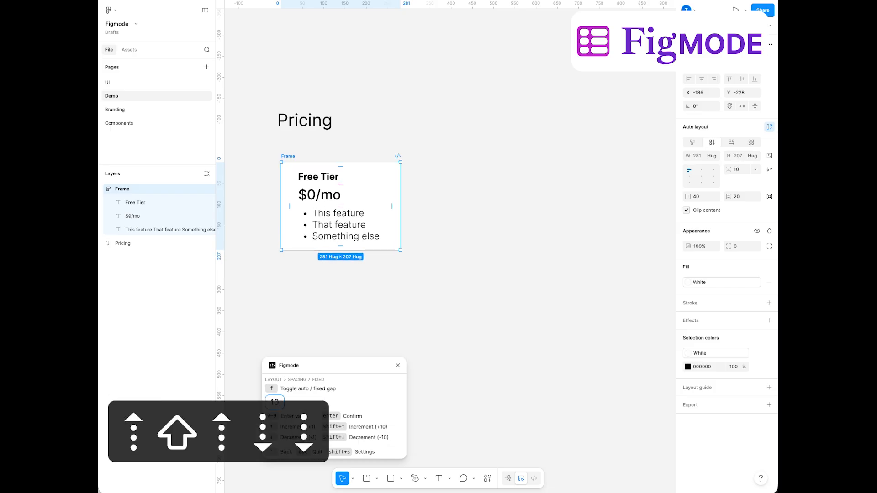
key("Up")
key("Up")
key("Up")
key("Up")
key("Up")
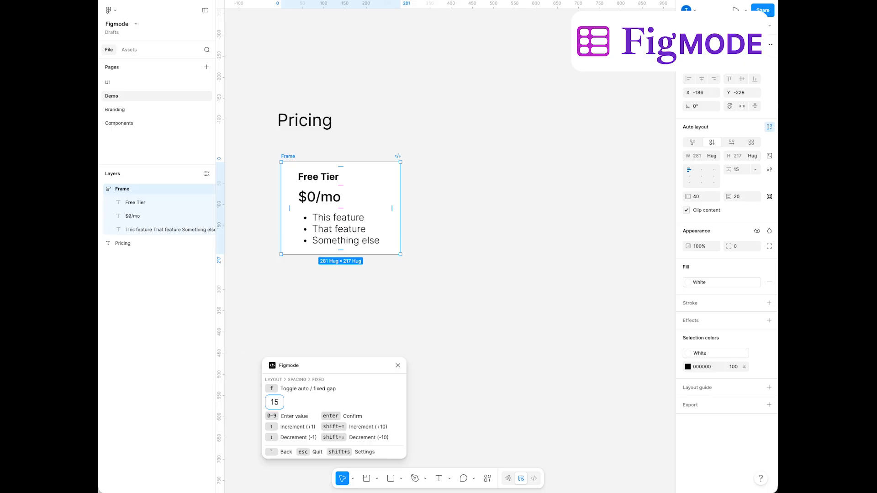
Set the Free Tier card's right padding to 70 and close Figmode
key("grave")
key("grave")
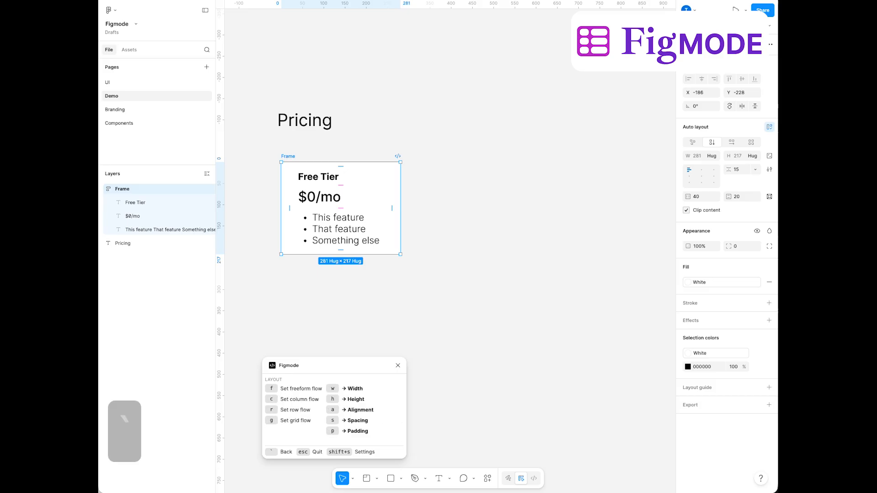
key("p")
key("d")
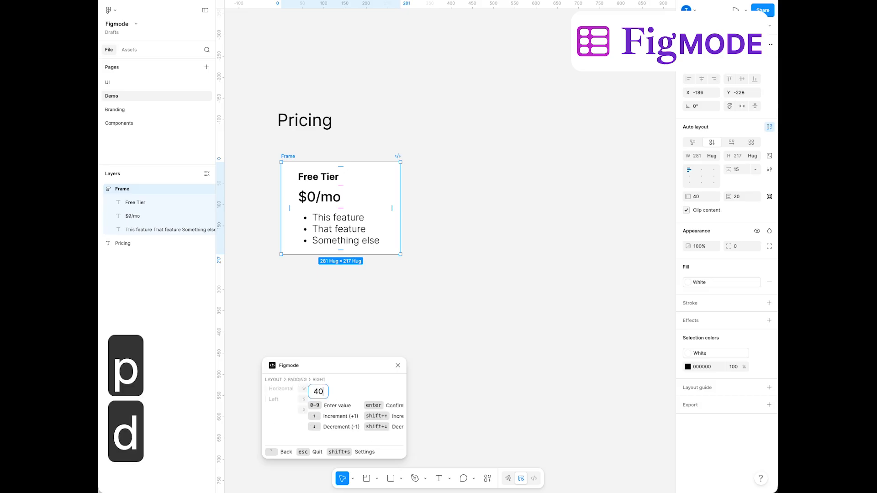
key("shift+Up")
key("shift+Up")
key("shift+Up")
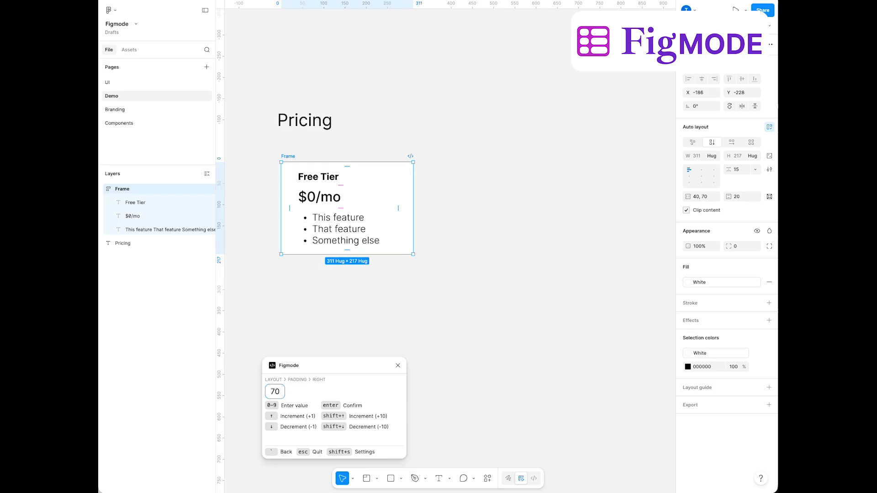
key("grave")
key("grave")
key("grave")
key("grave")
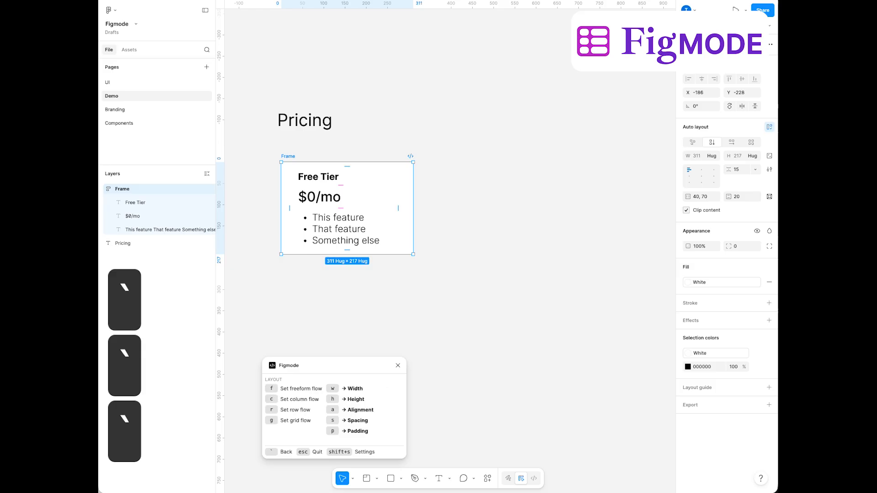
Round the Free Tier card's corners with a radius of 20
left_click(421, 250)
left_click(356, 200)
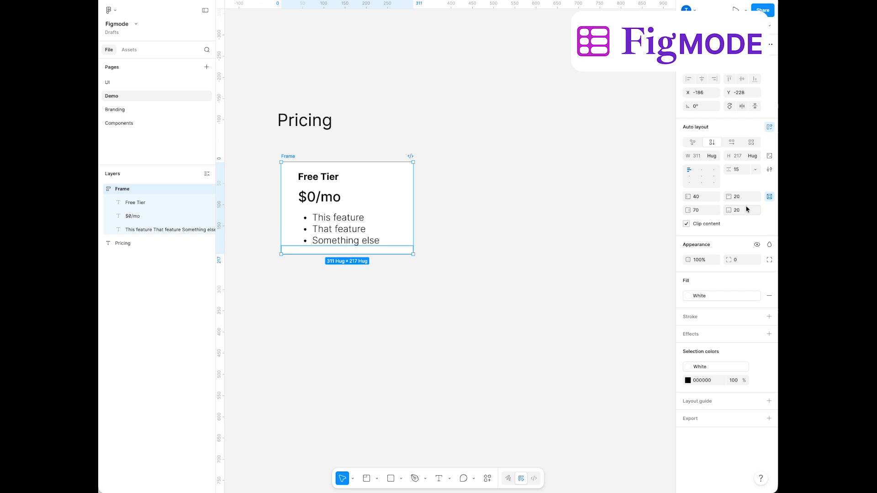
left_click(770, 196)
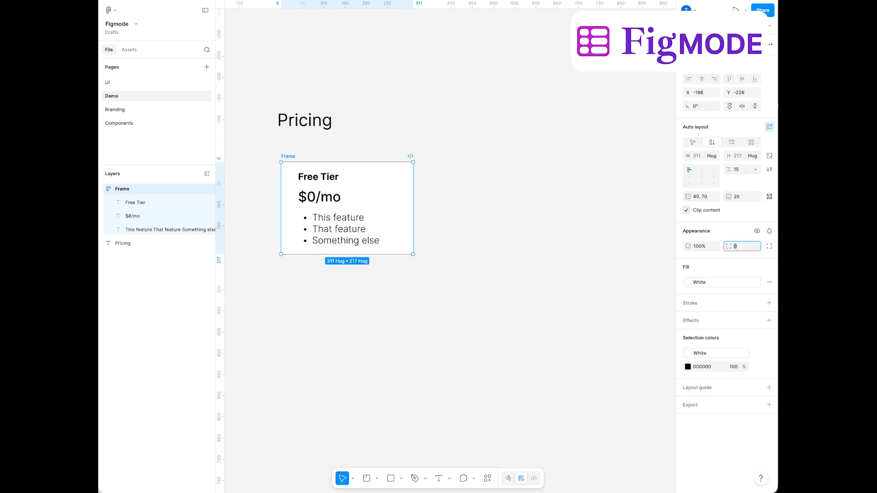
key("shift+Up")
key("shift+Up")
key("shift+Up")
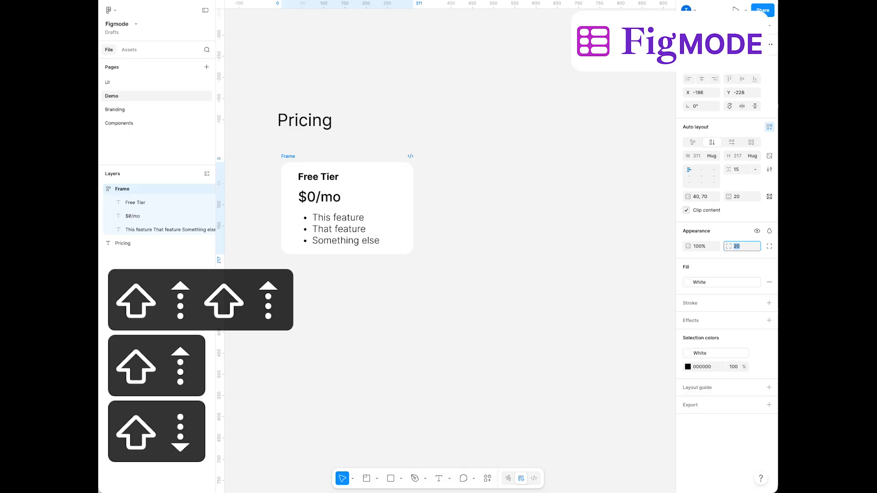
left_click(474, 209)
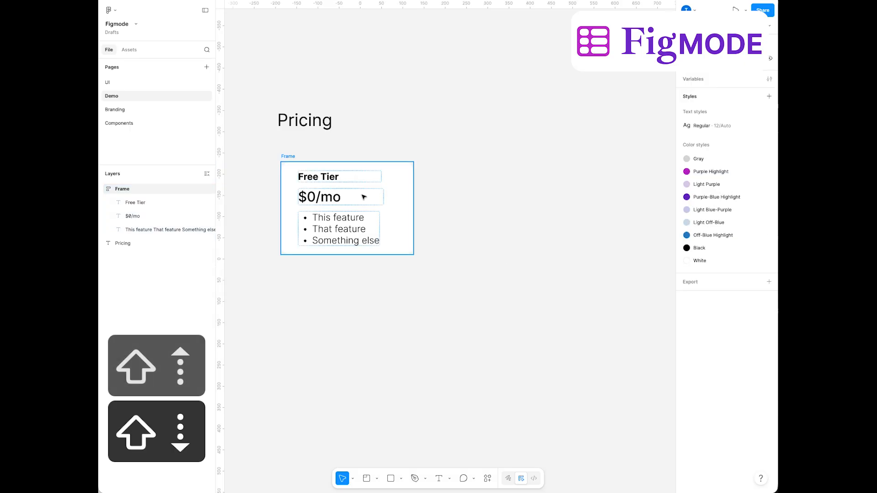
Rename the Free Tier card frame to tier and turn it into a component
left_click(290, 157)
key("super+r")
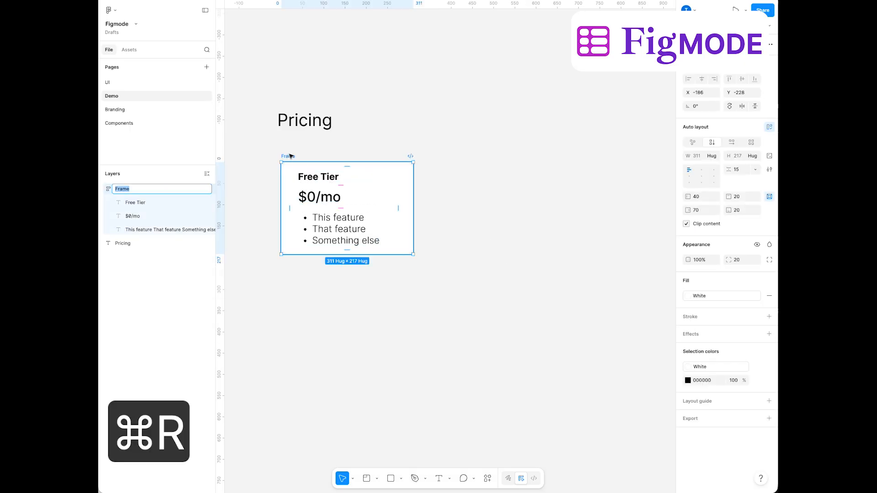
type("tier")
key("Return")
key("alt+super+k")
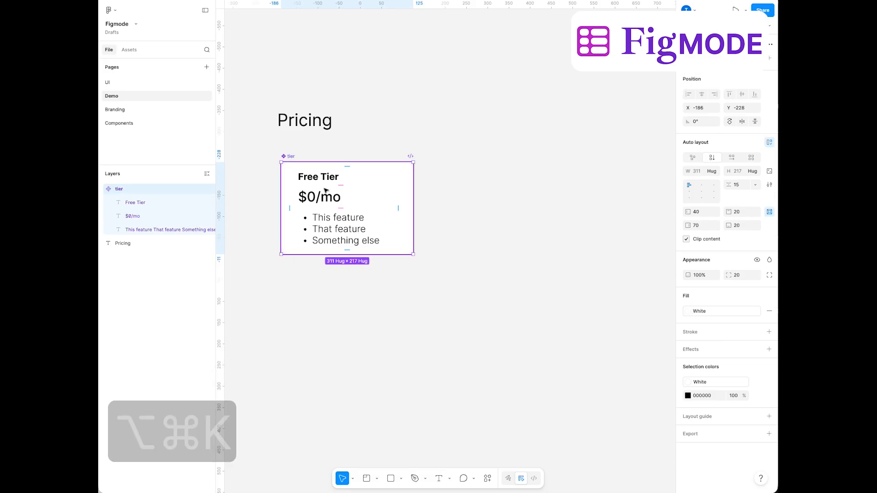
Place an instance of the tier component beside the original card, aligned with it
left_click_drag(327, 191, 470, 187)
left_click(289, 176)
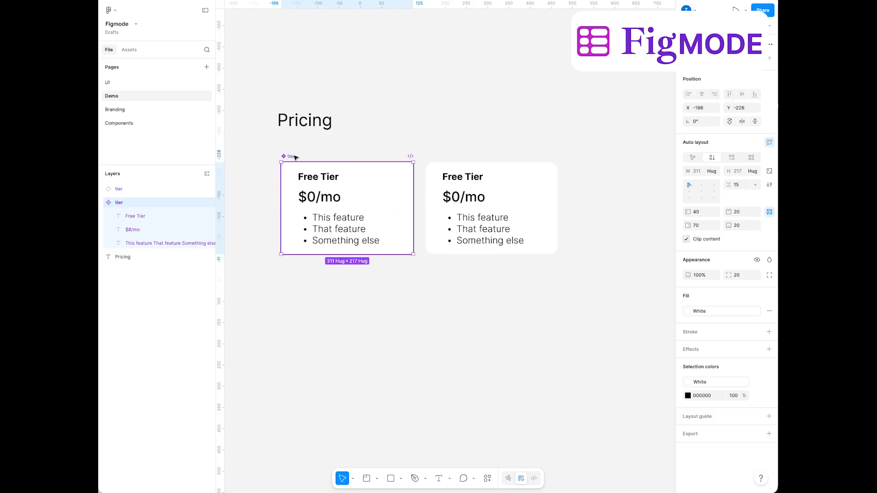
left_click(468, 197)
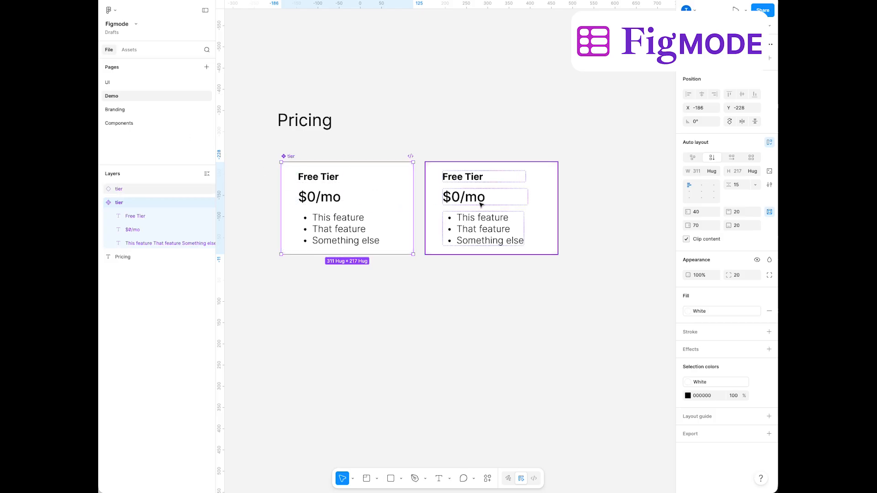
Change the second card's title to Starter and its price to $9/mo
double_click(469, 179)
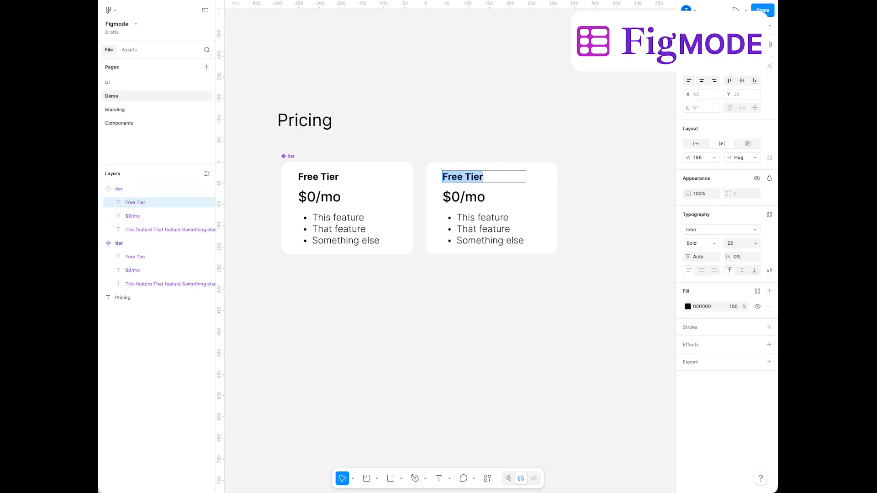
type("Starter")
key("Tab")
key("Left")
key("Right")
key("shift+Right")
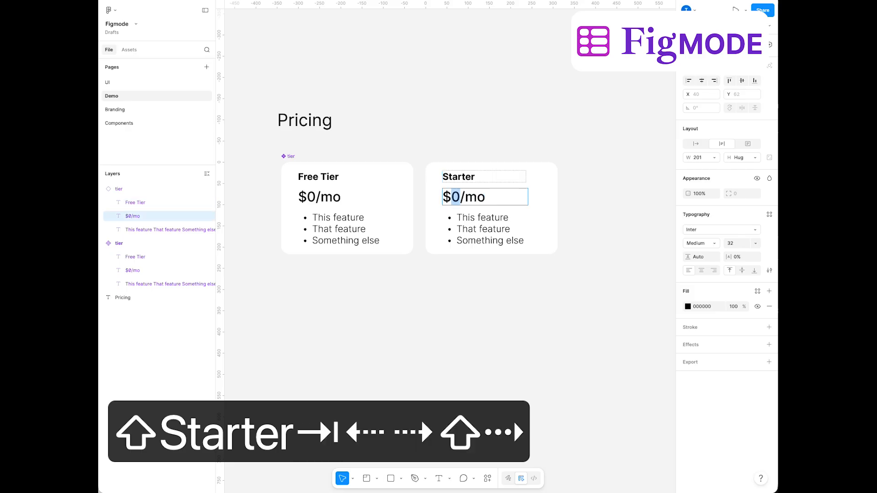
type("9")
Add the bullet "Additional awesome feature" at the top of the Starter card's feature list
key("Tab")
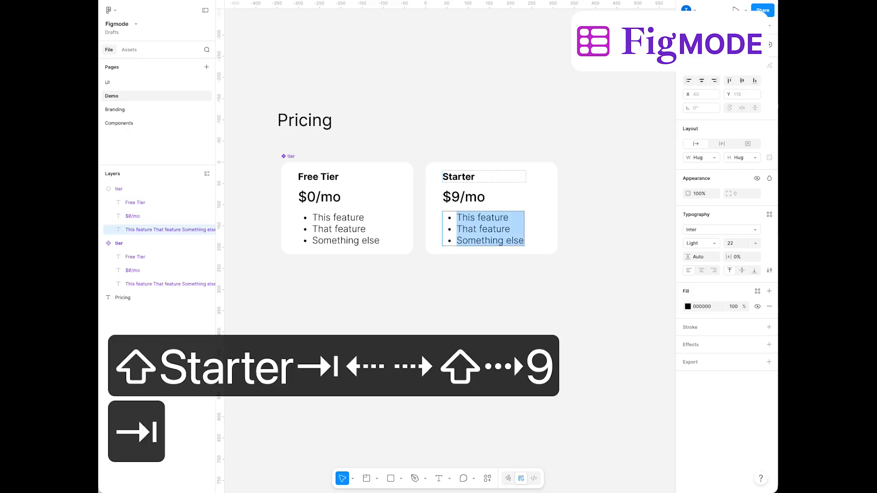
key("Left")
key("Return")
key("Up")
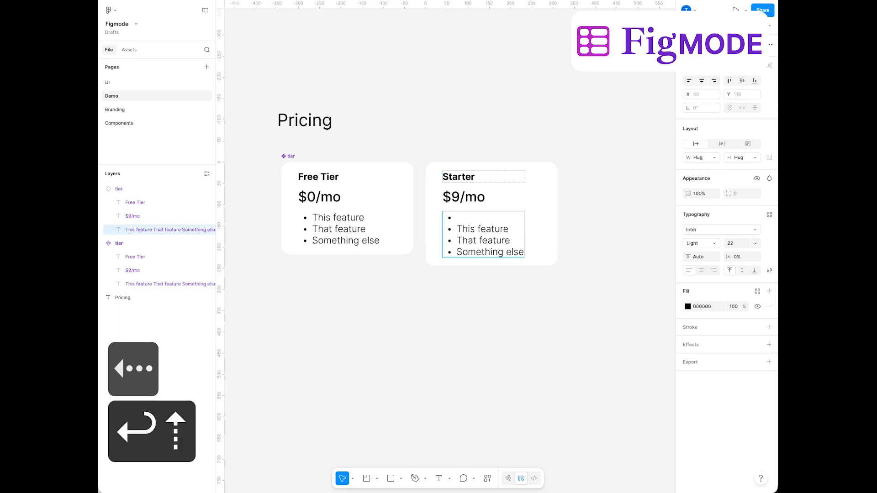
type("Additional awesome f")
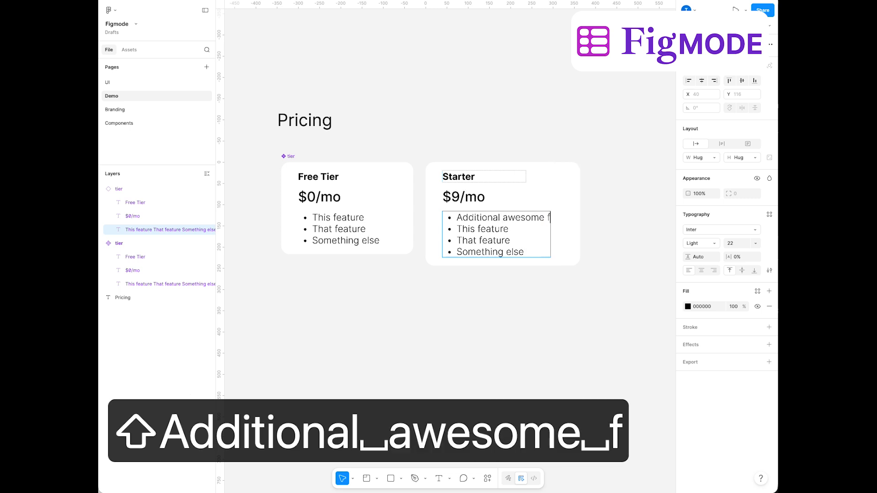
type("eature")
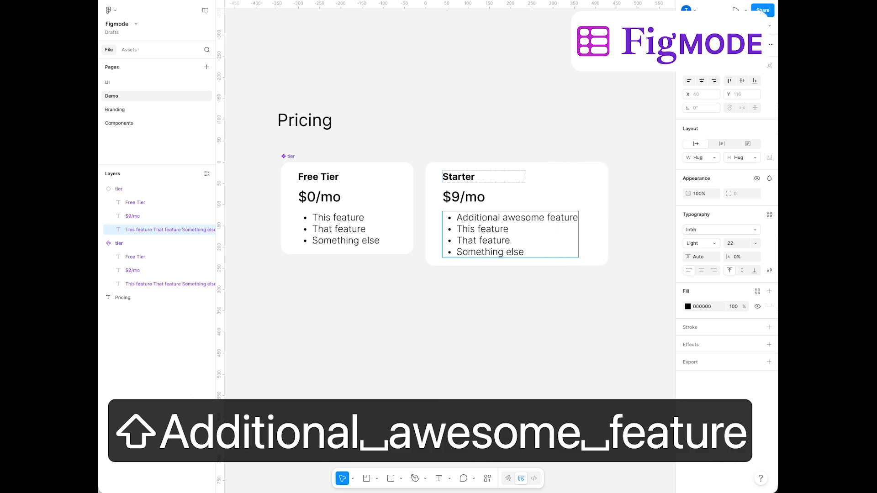
key("super+Return")
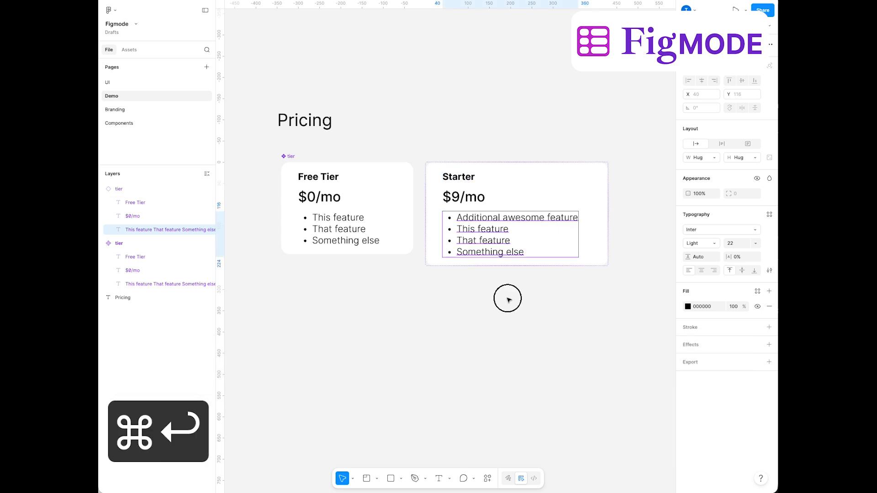
left_click(509, 299)
Duplicate the Starter card to the right as a third pricing card
left_click(581, 213)
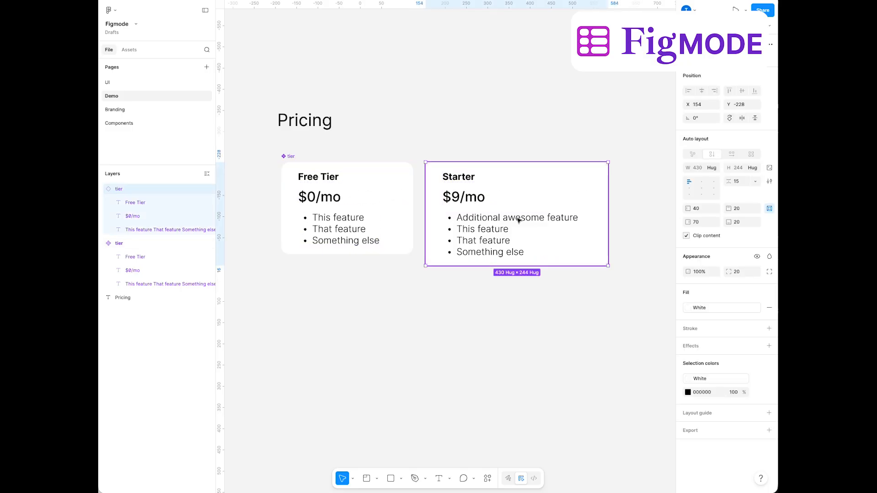
scroll(485, 287, "right", 3)
left_click_drag(315, 221, 510, 215)
Change the third card's title to Pro and its price to $19/mo
double_click(504, 182)
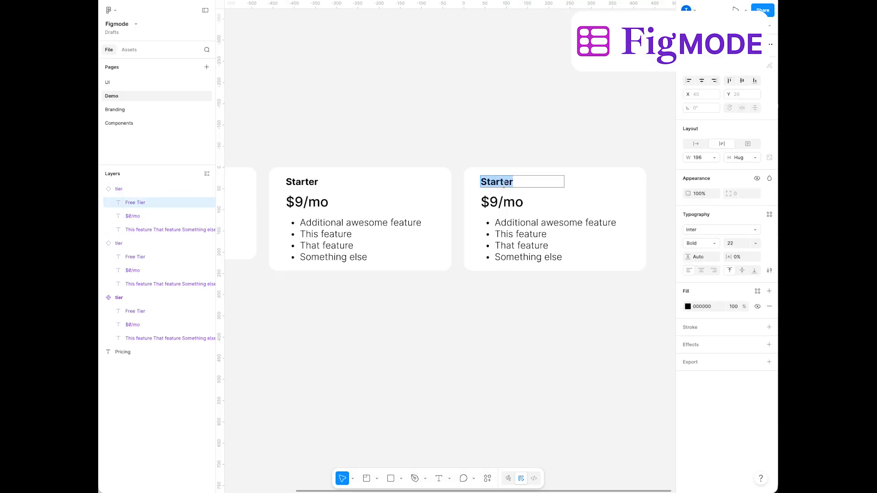
type("Pro")
key("Tab")
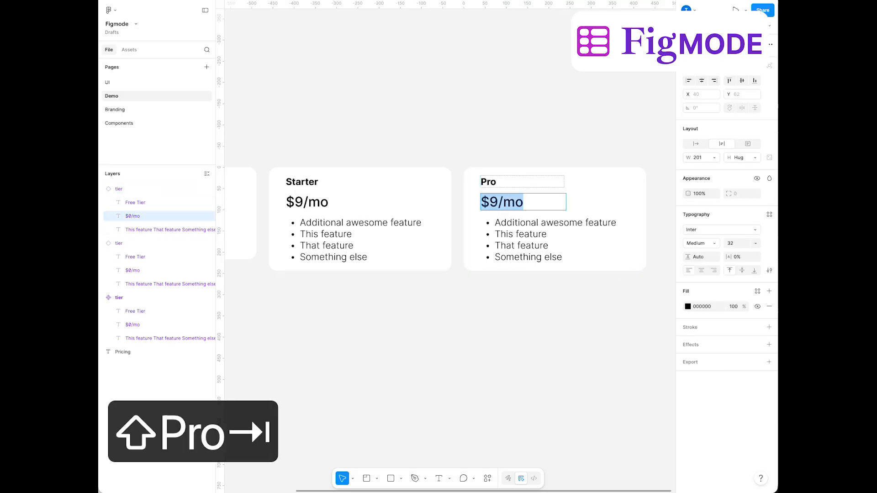
left_click(489, 202)
type("1")
Add the bullet "Even more awesome stuff" at the top of the Pro card's feature list
key("Tab")
key("Left")
key("Return")
key("Up")
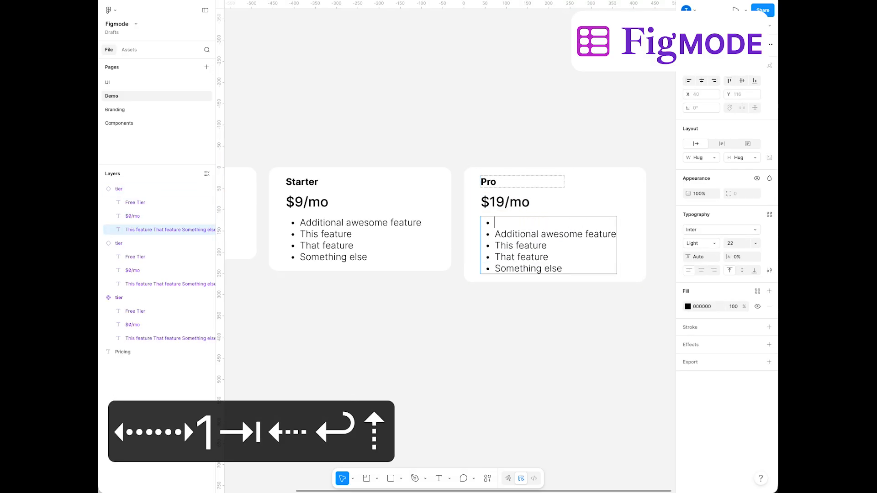
type("Even more aweosme")
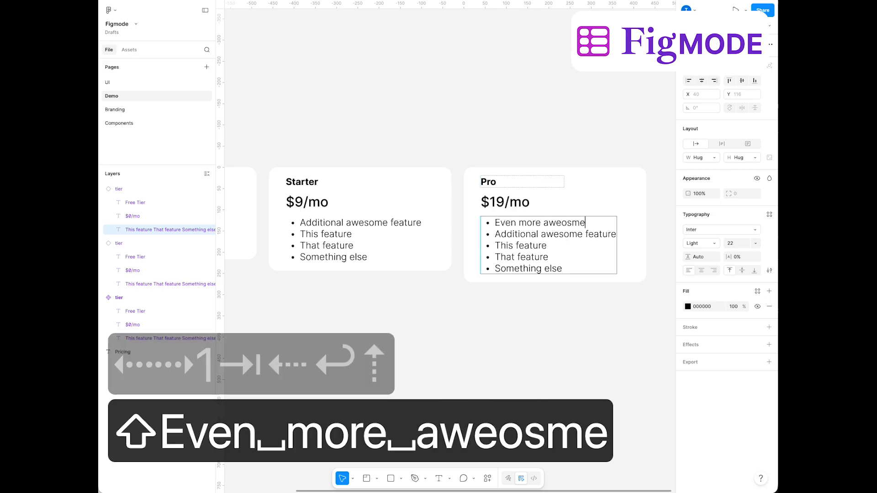
key("BackSpace")
key("BackSpace")
key("BackSpace")
key("BackSpace")
type("seome")
key("BackSpace")
key("BackSpace")
key("BackSpace")
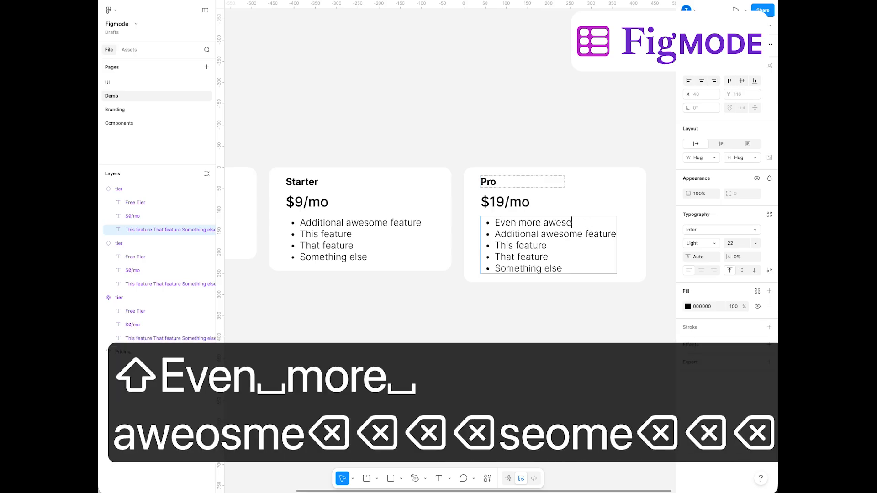
type("ome stuff")
key("super+Return")
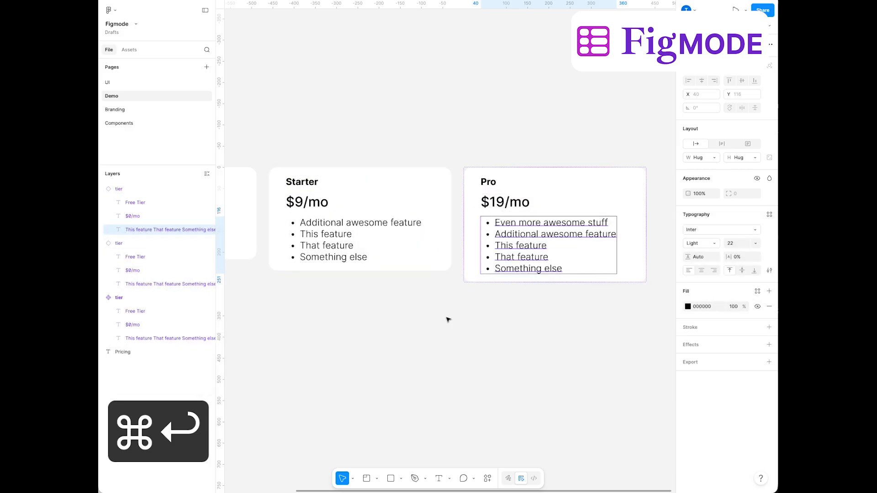
Wrap the three pricing cards in an auto layout frame with row flow and a height that hugs its contents
scroll(448, 318, "down", 3)
scroll(379, 321, "left", 3)
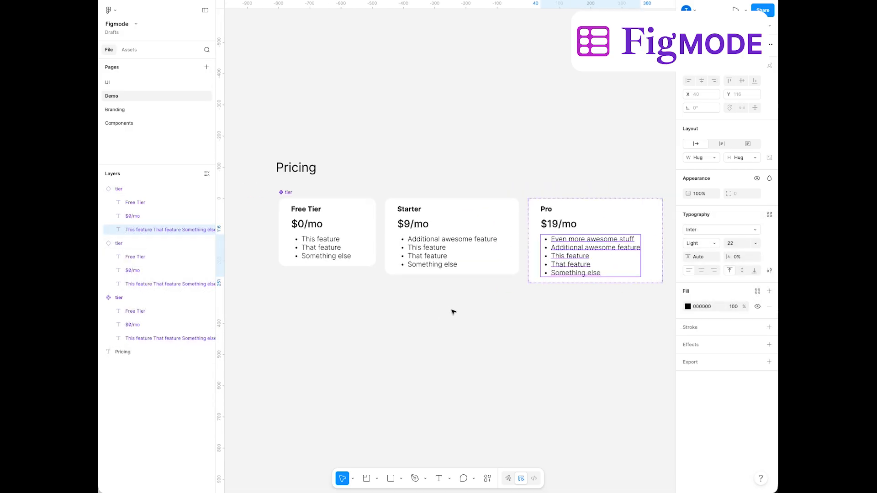
left_click_drag(580, 367, 274, 221)
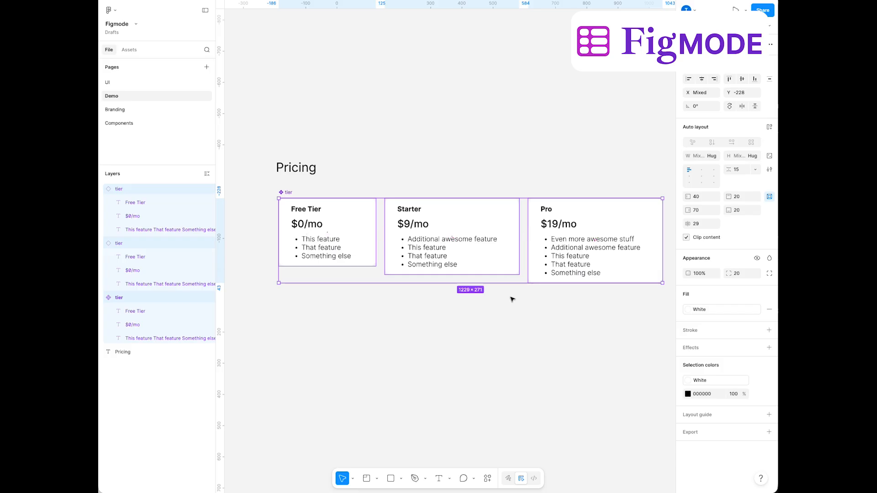
key("alt+super+d")
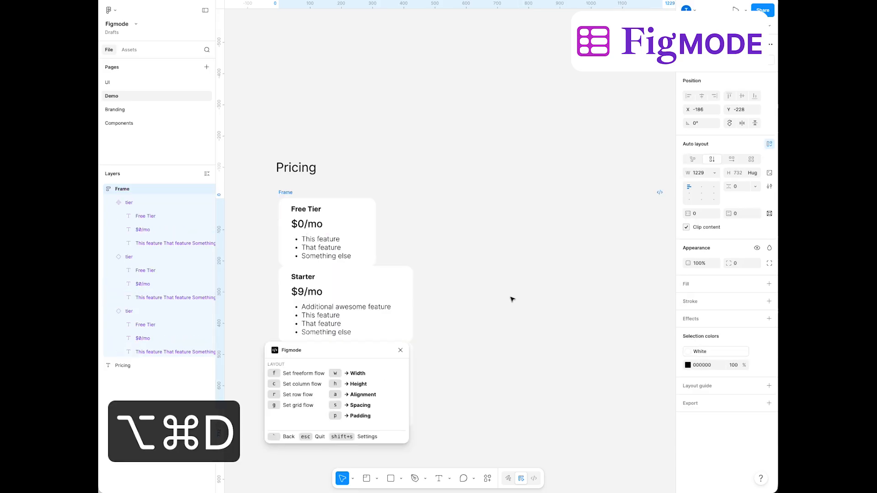
key("r")
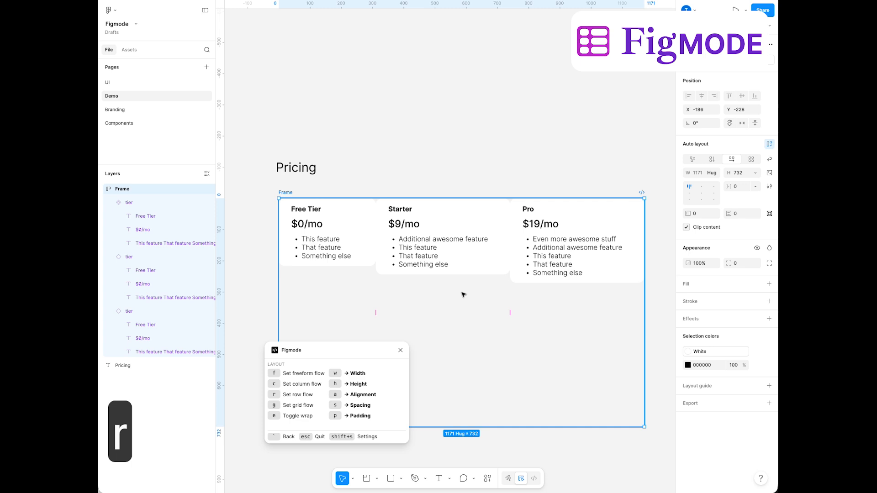
key("h")
key("s")
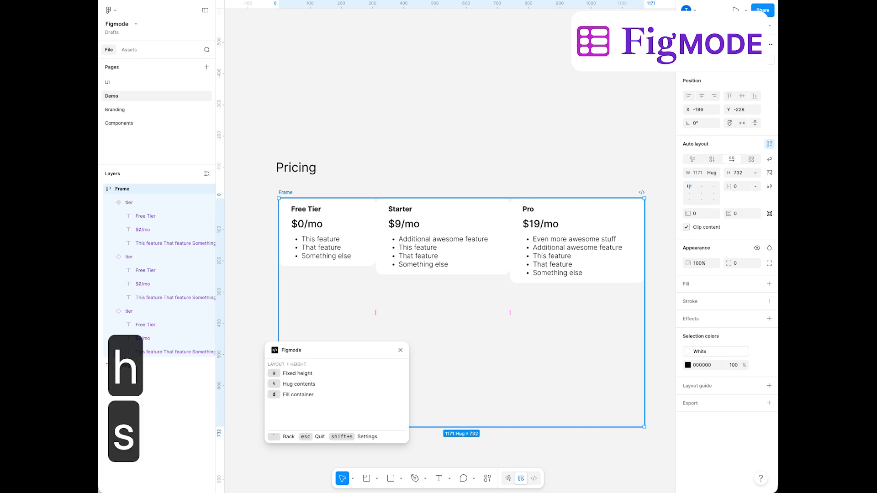
key("grave")
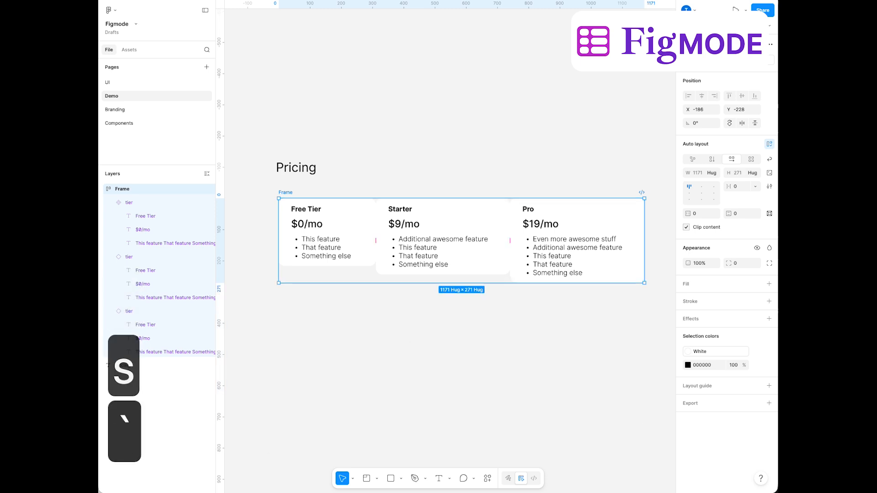
Set the spacing between the cards in the row frame to 20 with Figmode
key("alt+super+d")
key("s")
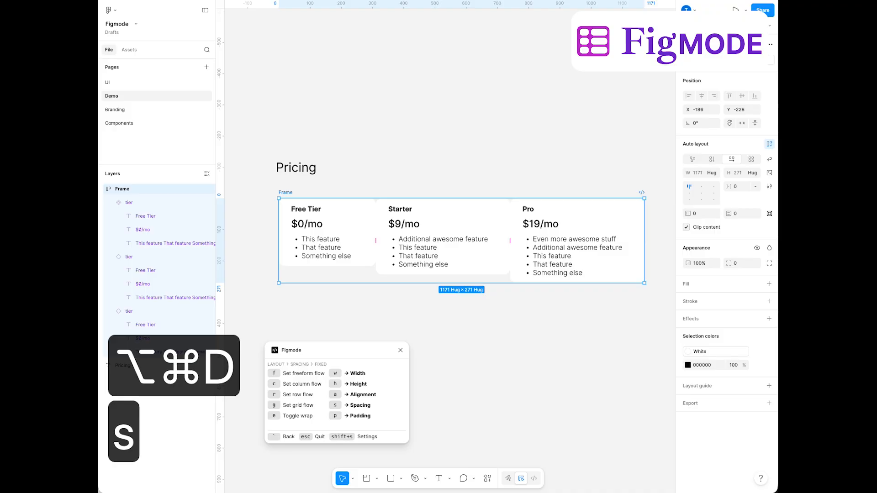
key("shift+Up")
key("shift+Up")
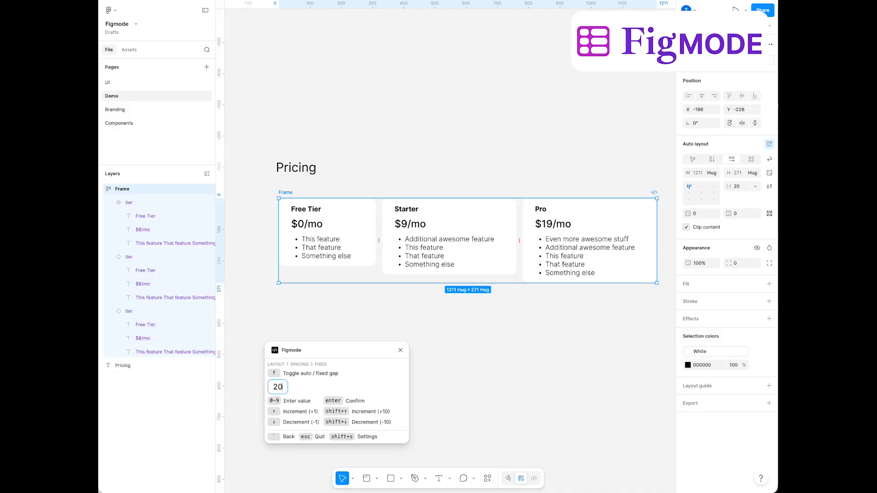
key("grave")
key("grave")
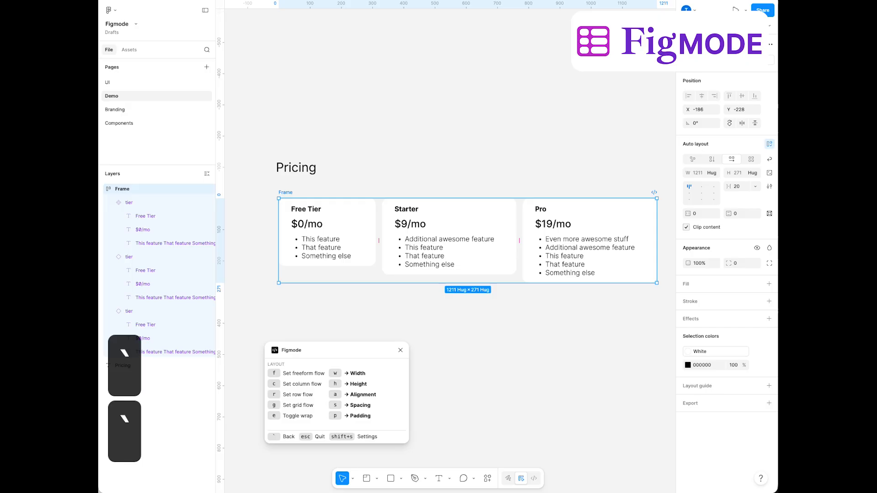
Set the Starter card's height to fill its container
left_click(350, 234)
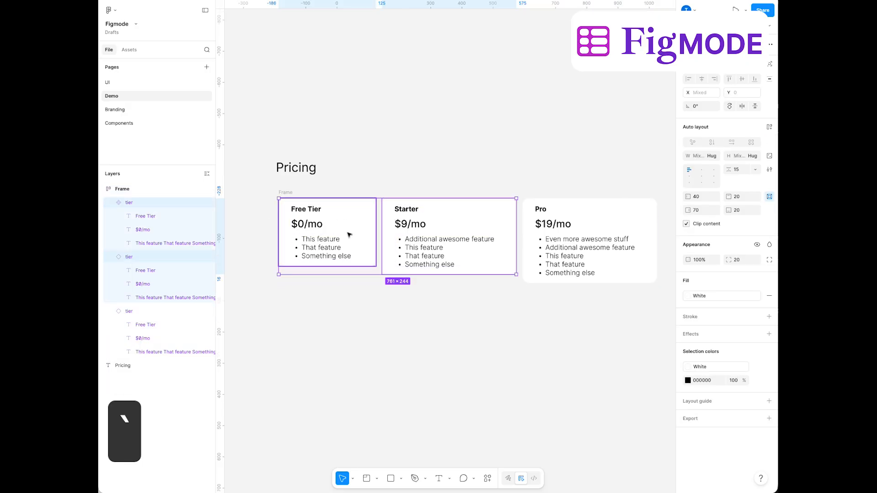
left_click(470, 250)
key("alt+super+d")
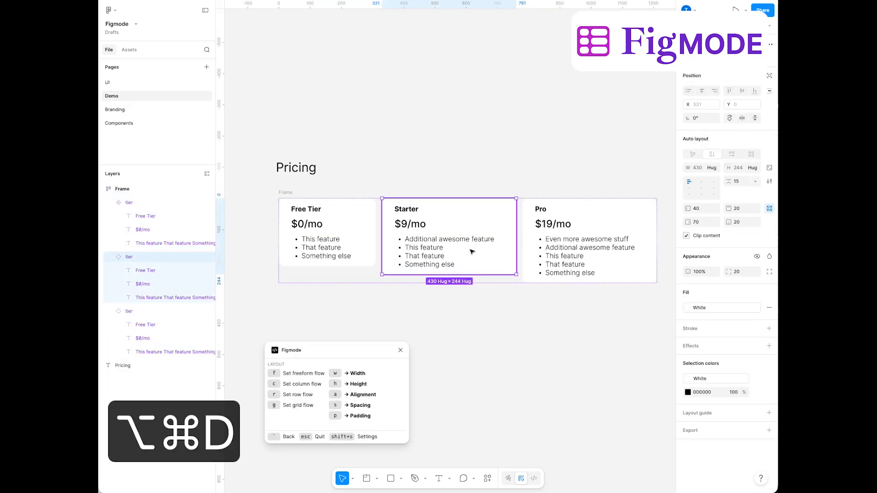
key("h")
key("d")
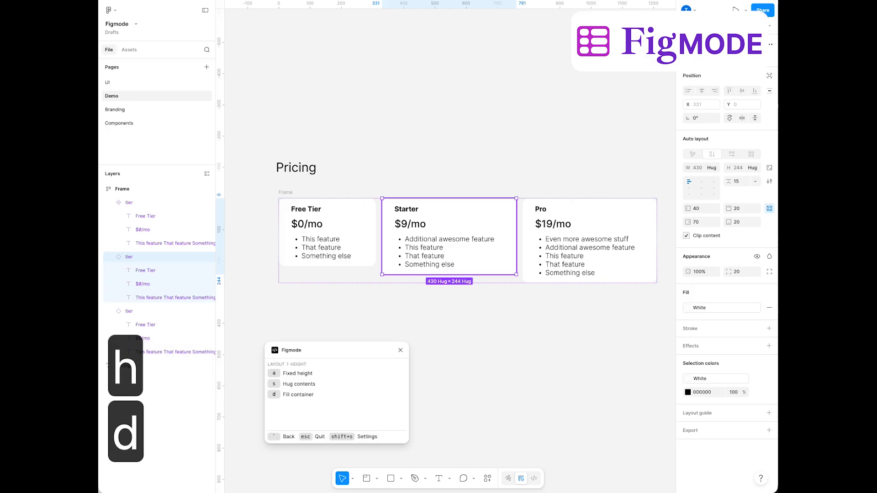
key("grave")
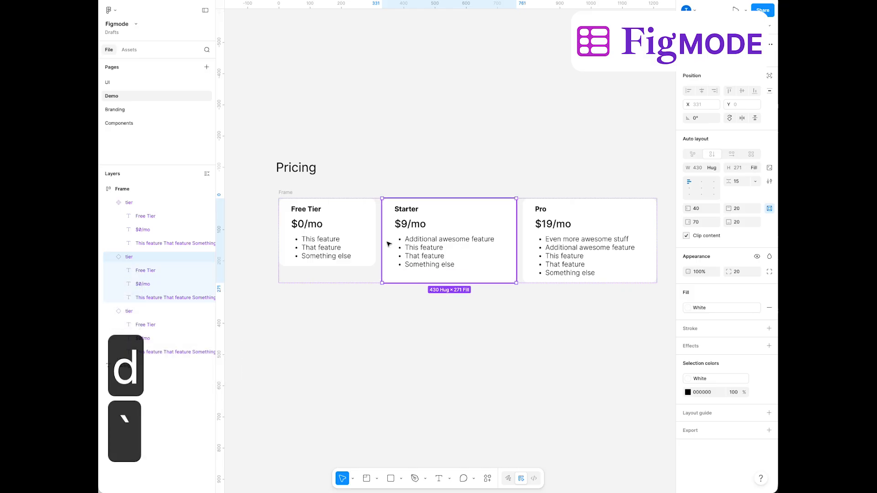
Set the Free Tier card's height to fill its container
left_click(371, 245)
key("alt+super+d")
key("h")
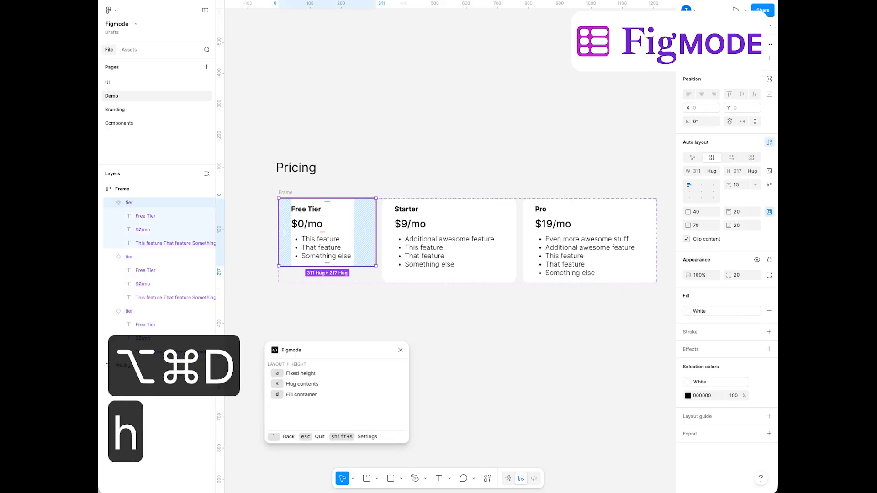
key("d")
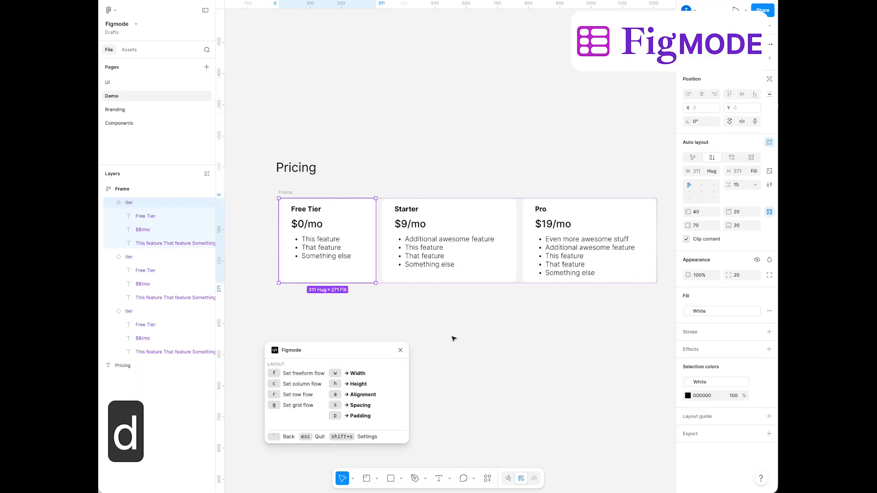
left_click(453, 338)
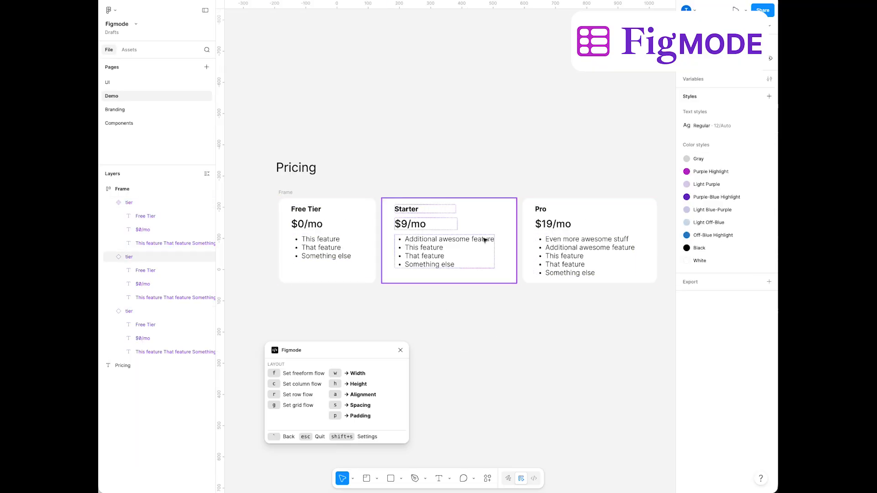
Set the widths of the Free Tier and Starter cards to fill their container
left_click(344, 224)
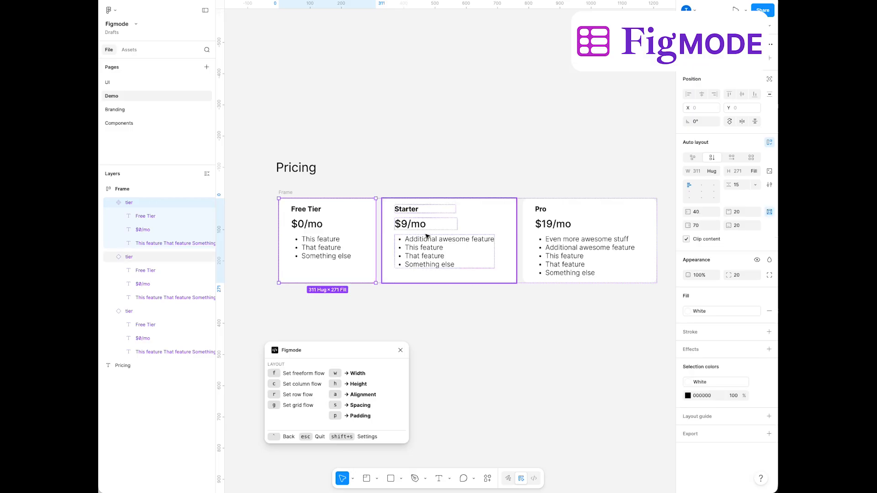
key("alt+super+d")
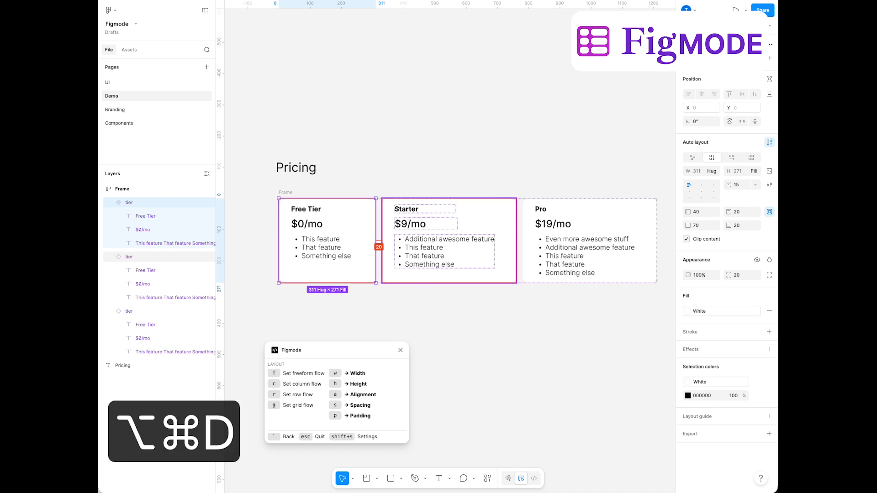
key("w")
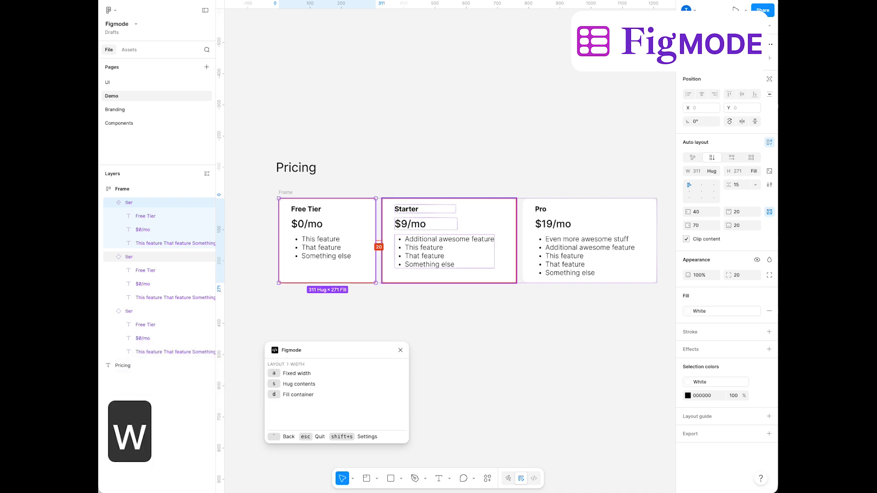
key("d")
left_click(459, 239)
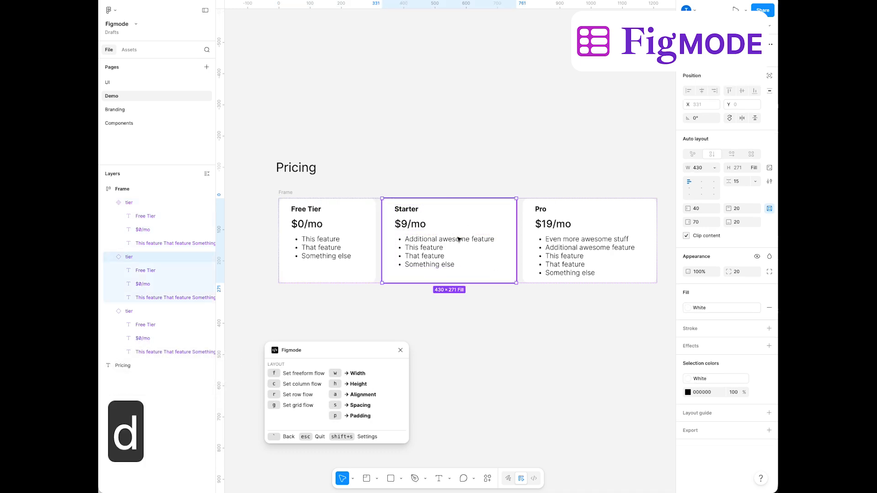
key("alt+super+d")
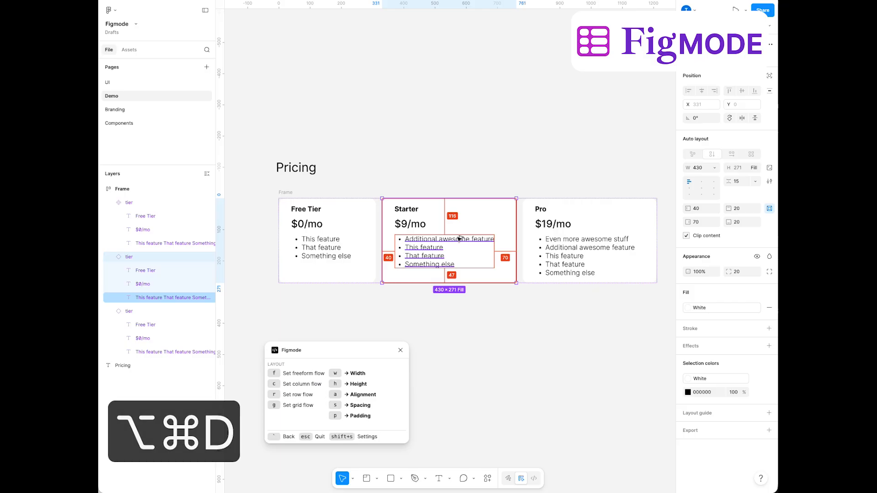
key("w")
key("d")
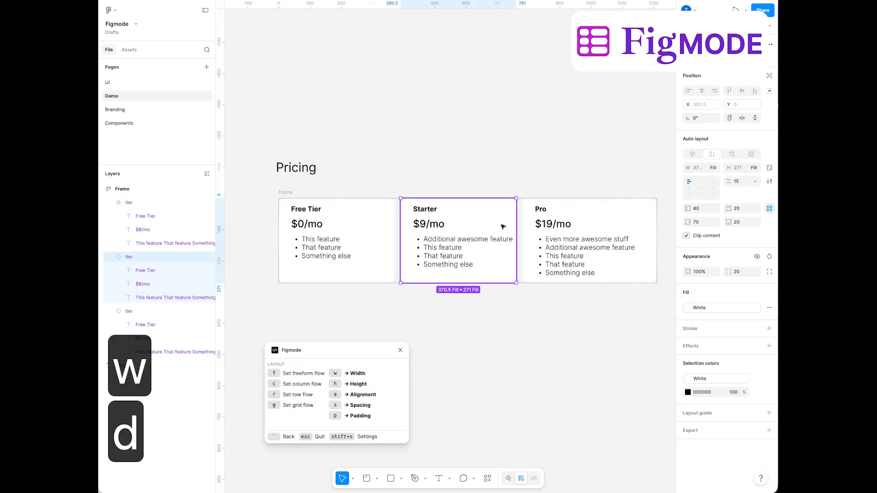
Set the Pro card's width to fill its container and close Figmode
left_click(571, 219)
key("alt+super+d")
key("w")
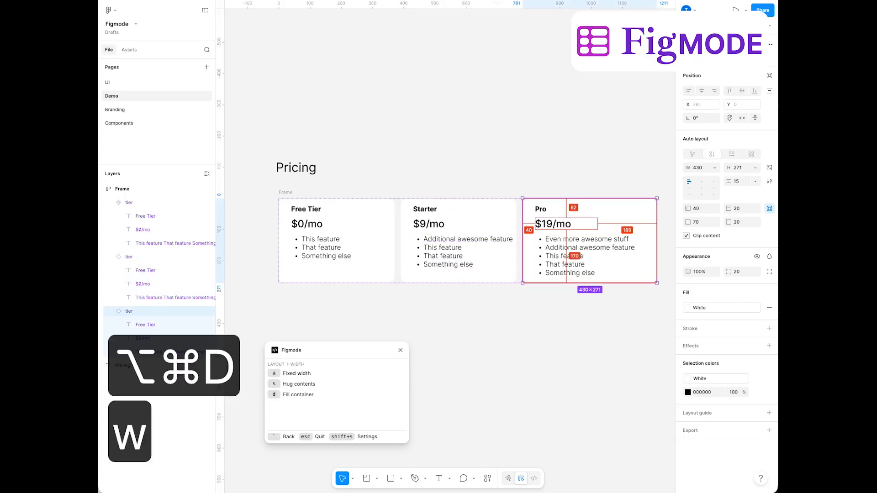
key("d")
left_click(574, 314)
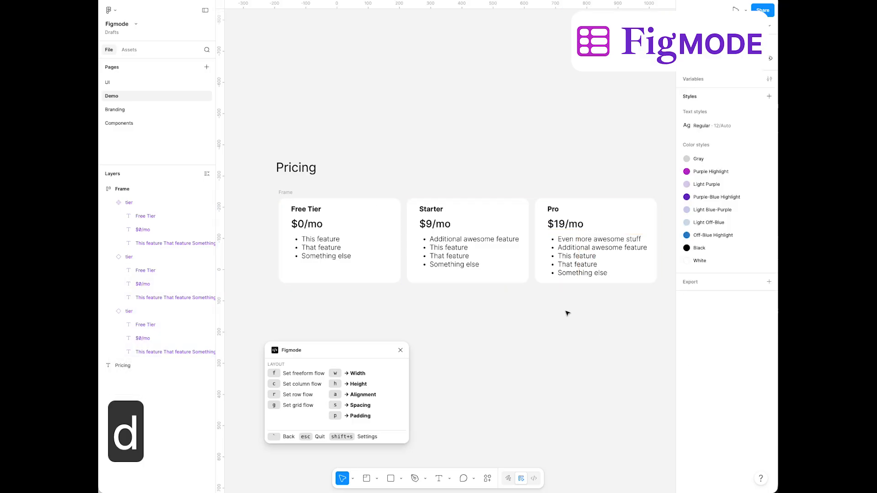
left_click(400, 349)
Move the card frame lower beneath the Pricing heading and widen it to about 1254
left_click_drag(285, 192, 259, 224)
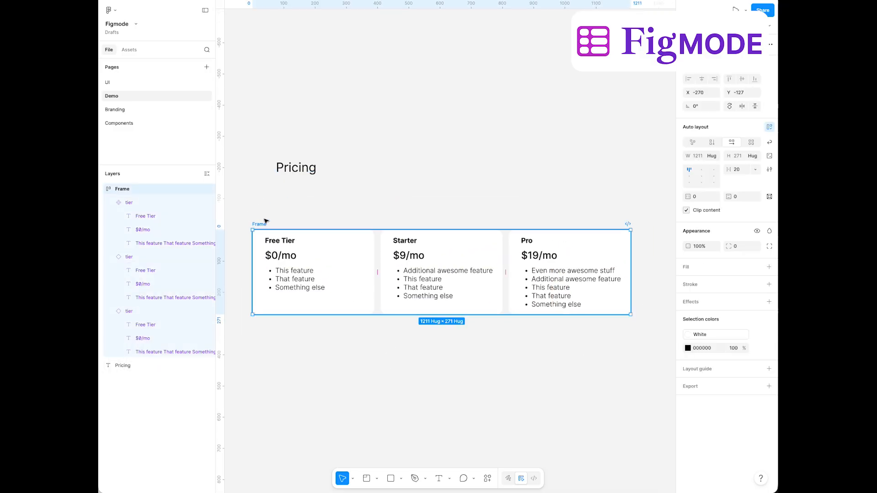
left_click_drag(643, 260, 565, 257)
Set the feature list text in all three cards to auto height so that long bullets wrap
left_click(499, 272, "super")
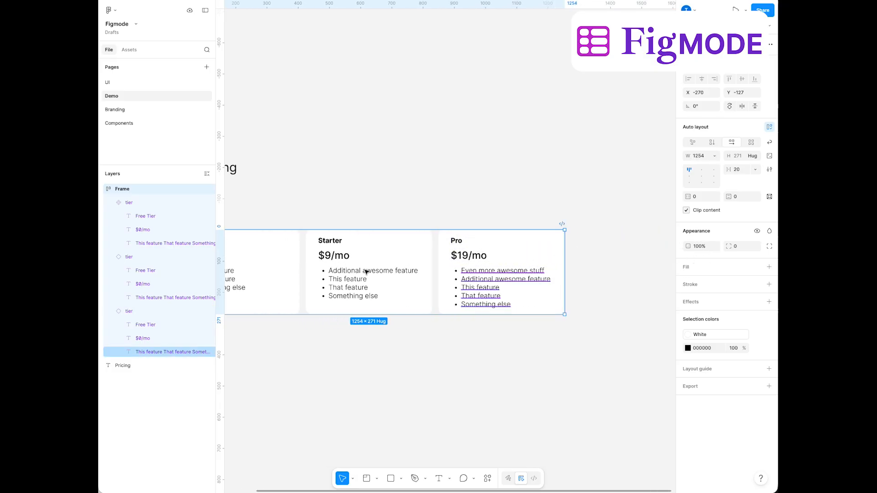
left_click(364, 271, "shift+super")
left_click(246, 280, "shift+super")
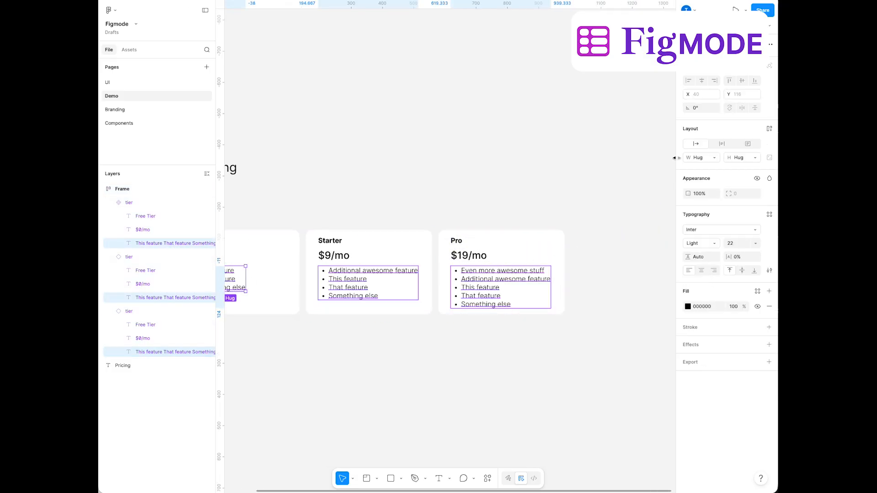
left_click(722, 144)
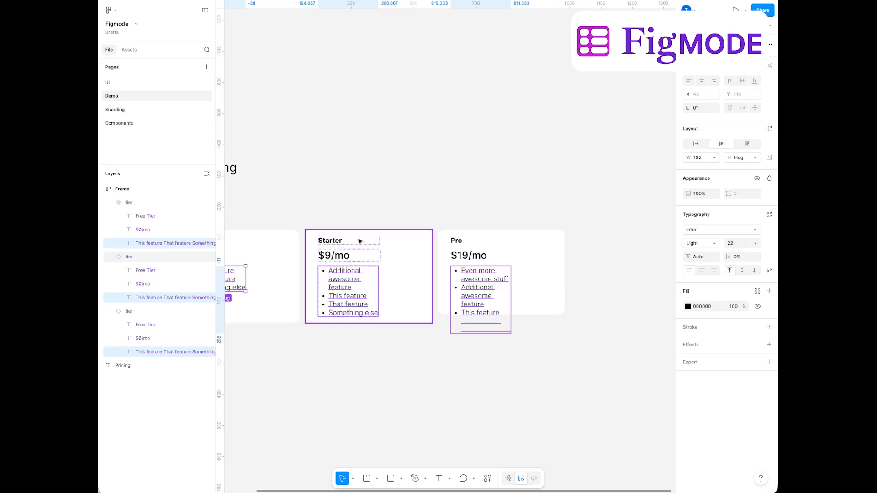
Try wrapping the three pricing cards together in a nested auto layout frame with Figmode
scroll(456, 196, "left", 4)
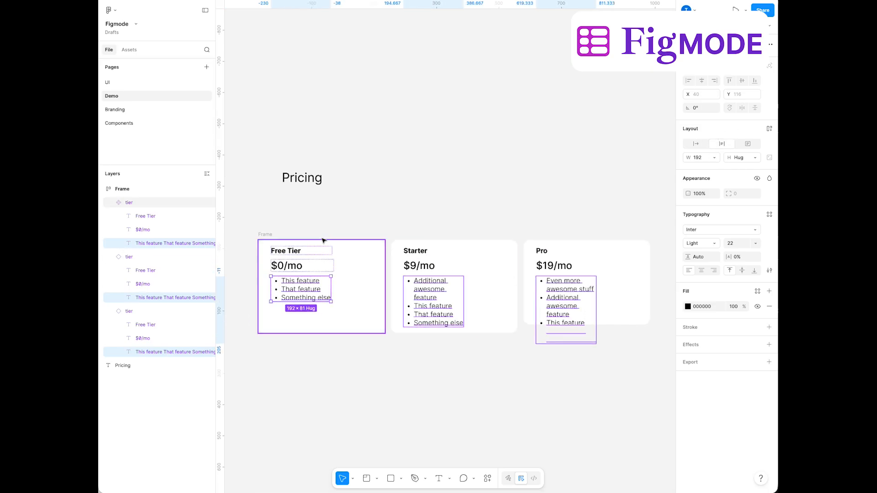
left_click(361, 250)
left_click(454, 265, "shift")
left_click(598, 271, "shift")
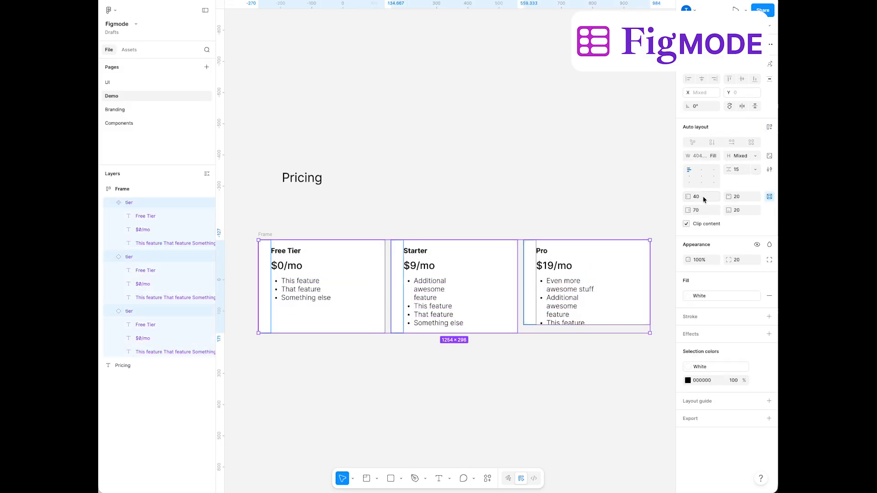
key("alt+super+d")
key("super+z")
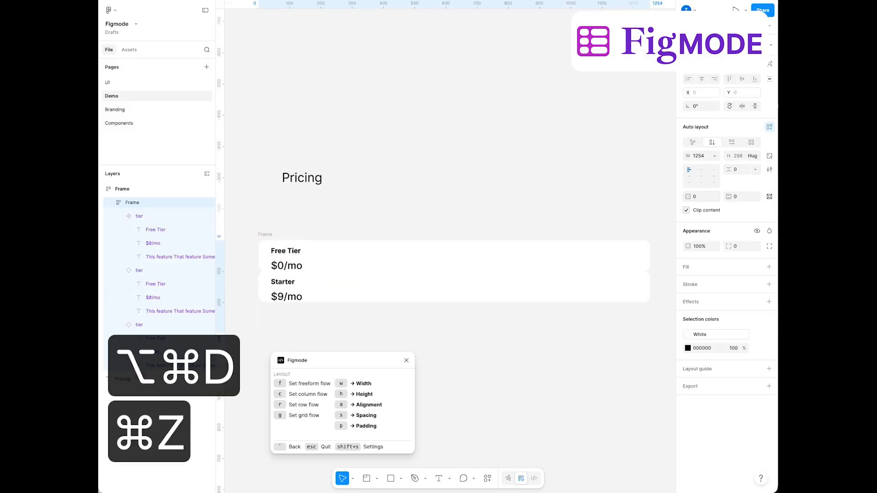
Undo the nested frame around the cards and set the horizontal padding of all three cards to 40
key("grave")
key("super+z")
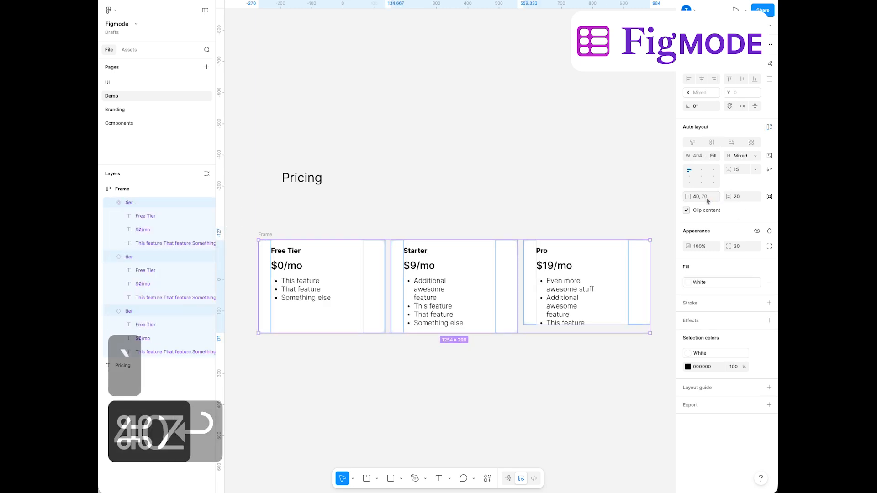
left_click(701, 196)
type("40")
key("Return")
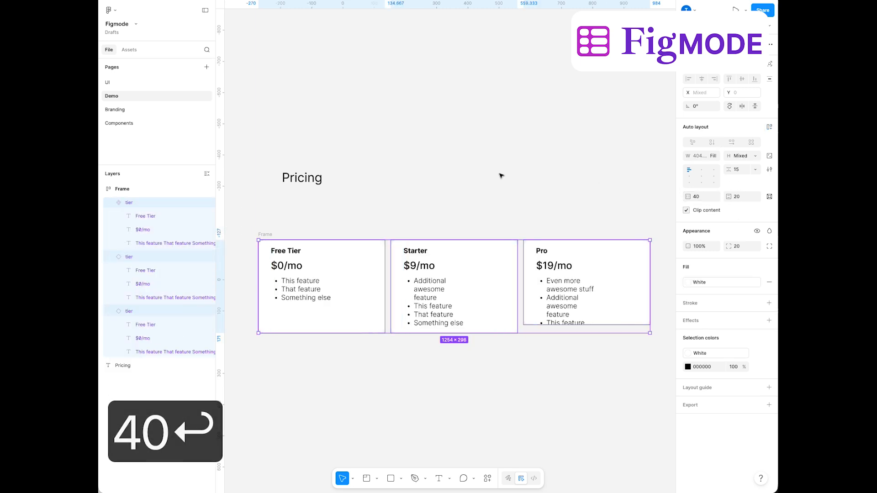
left_click(501, 176)
Set the Pro card's height to fill its container
left_click(606, 280)
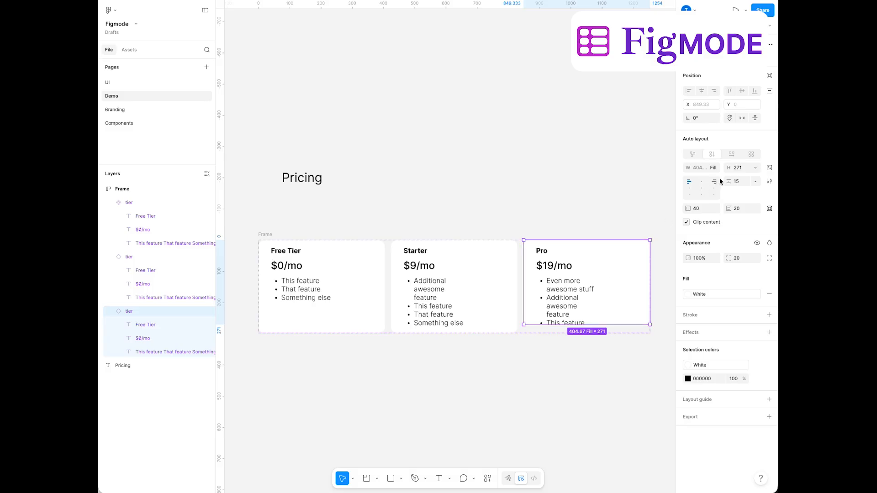
left_click(757, 168)
left_click(730, 188)
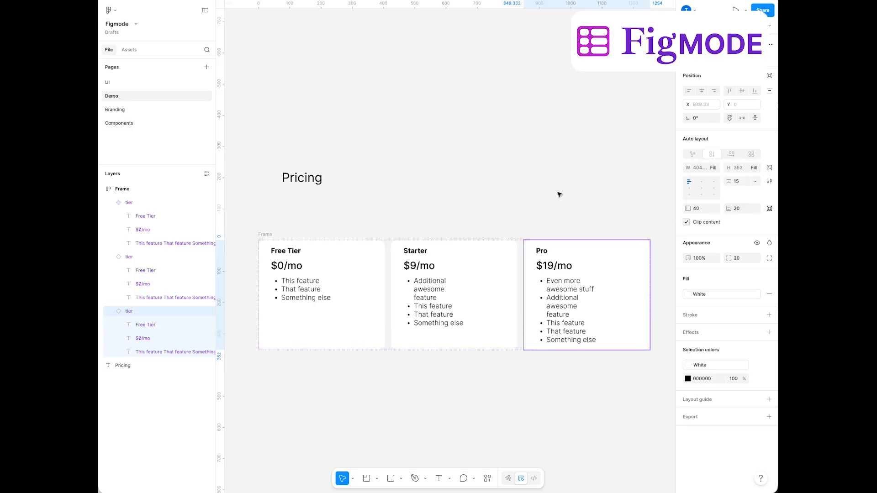
left_click(555, 192)
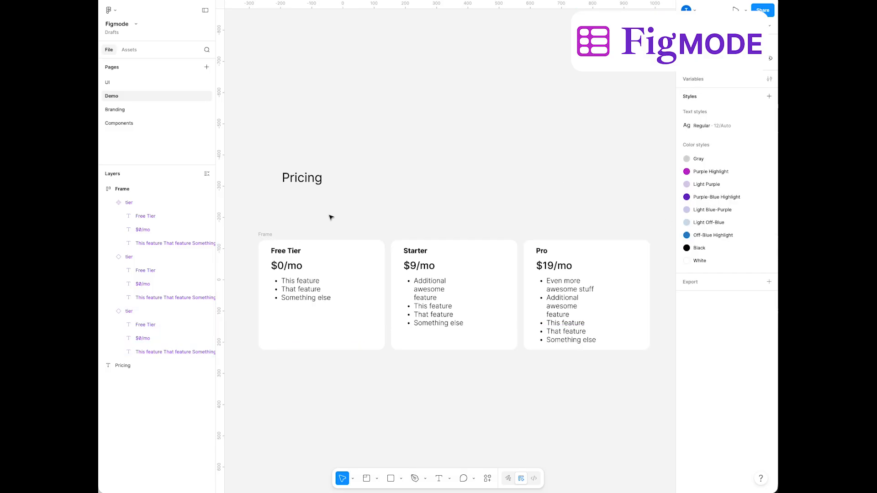
Rename the frame holding the three pricing cards to Tiers
left_click(255, 234)
key("super+r")
type("T")
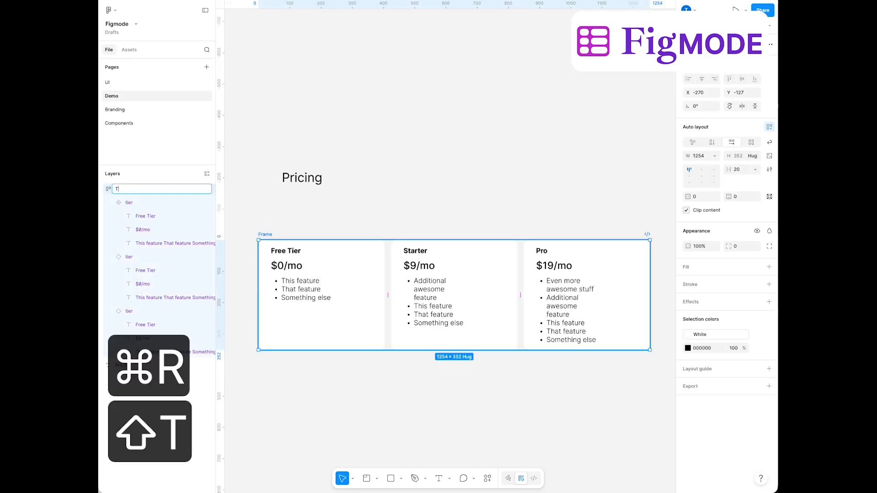
type("iers")
key("Return")
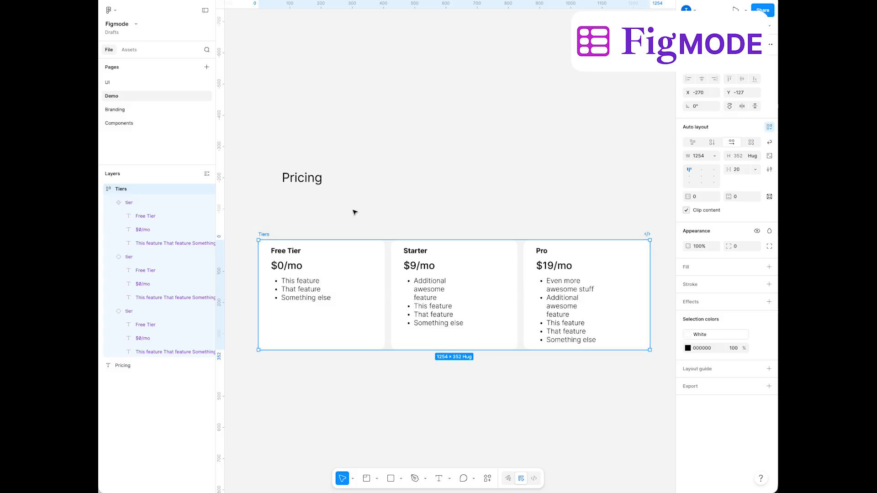
Align the Pricing heading with the Tiers frame's left edge just above it, and wrap both in an auto layout frame
left_click_drag(295, 179, 276, 211)
left_click(264, 233, "shift")
key("shift+a")
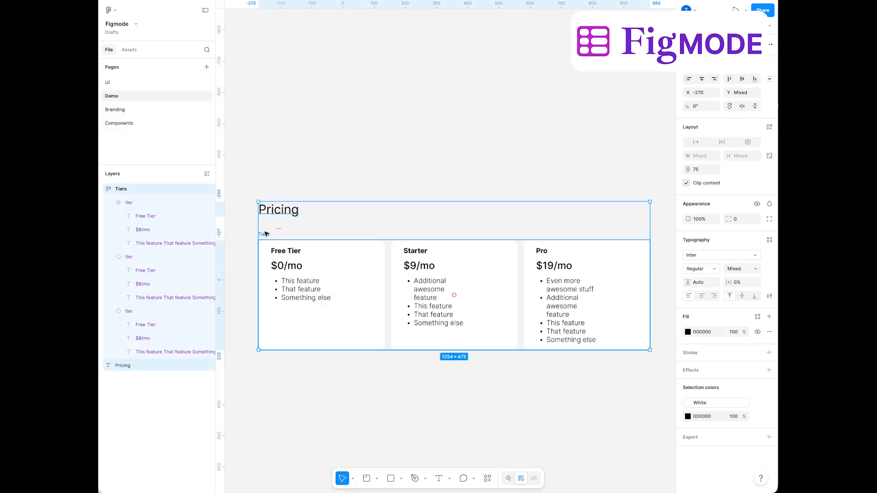
Set the new outer frame's fixed gap between the Pricing heading and the Tiers row to 40 with Figmode
key("alt+super+d")
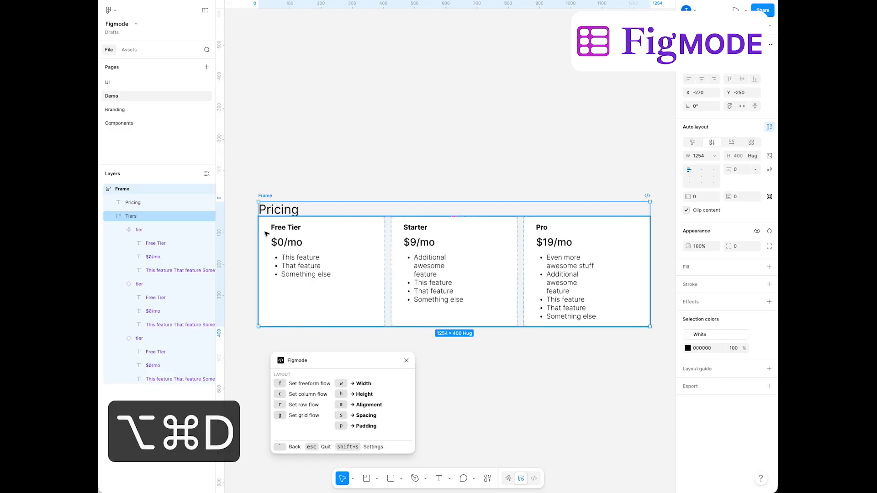
key("s")
key("shift+Up")
key("shift+Up")
key("shift+Up")
key("shift+Up")
key("shift+Up")
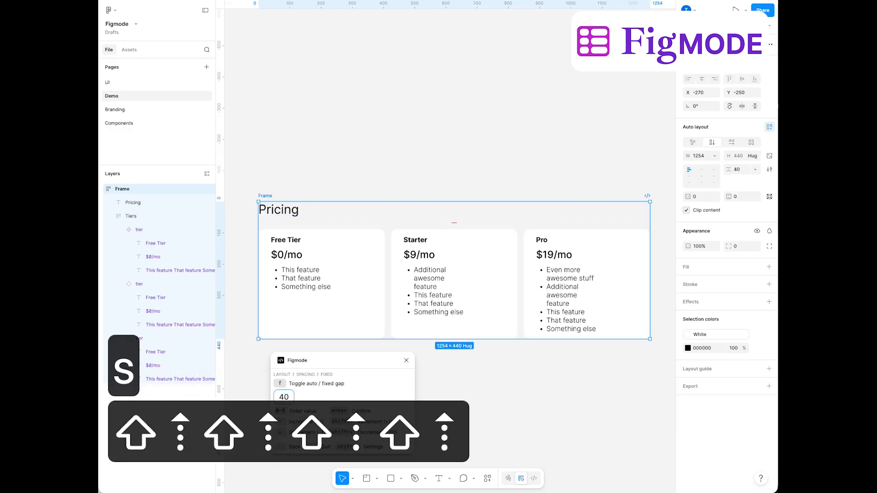
key("grave")
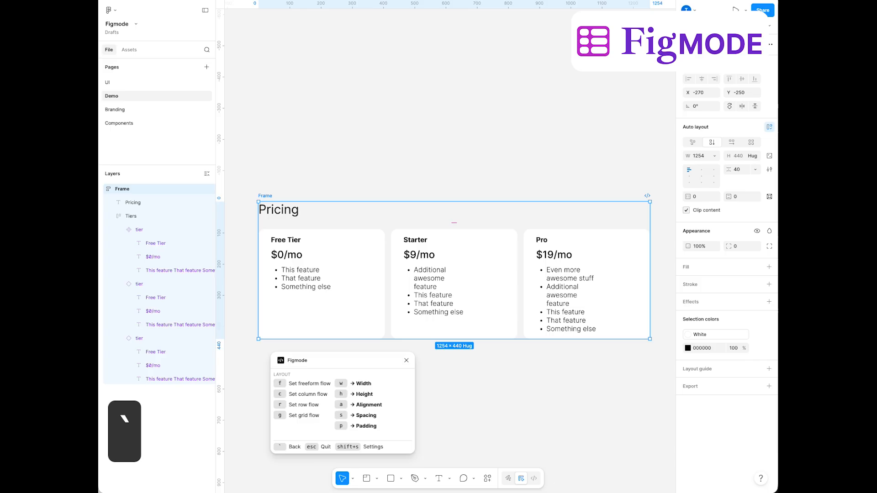
Set the outer frame's padding to 30 on all sides with Figmode
key("p")
key("s")
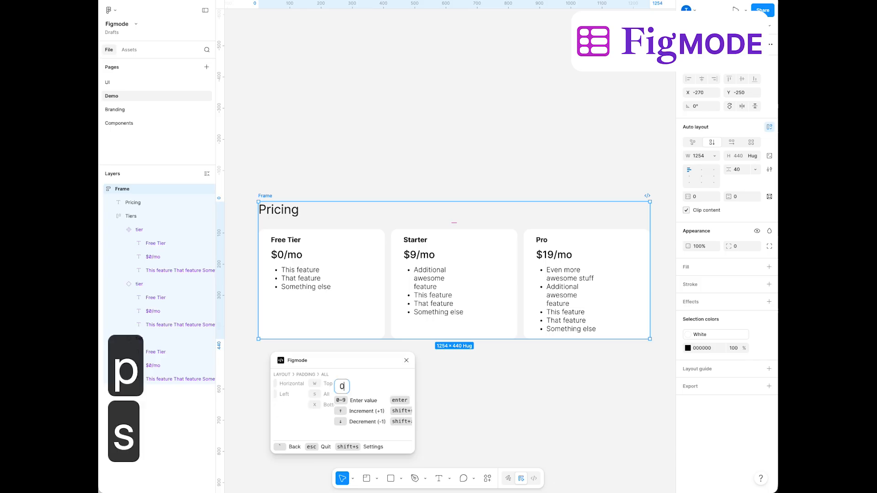
key("shift+Up")
key("shift+Up")
key("shift+Up")
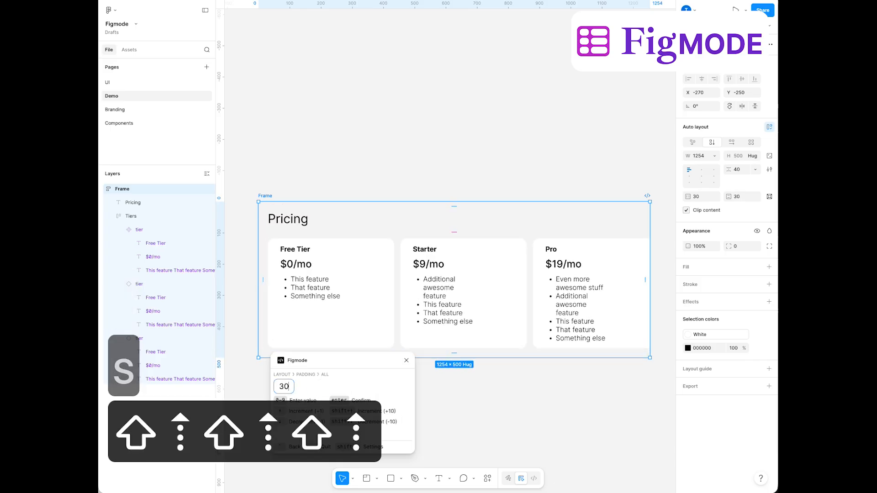
key("grave")
key("grave")
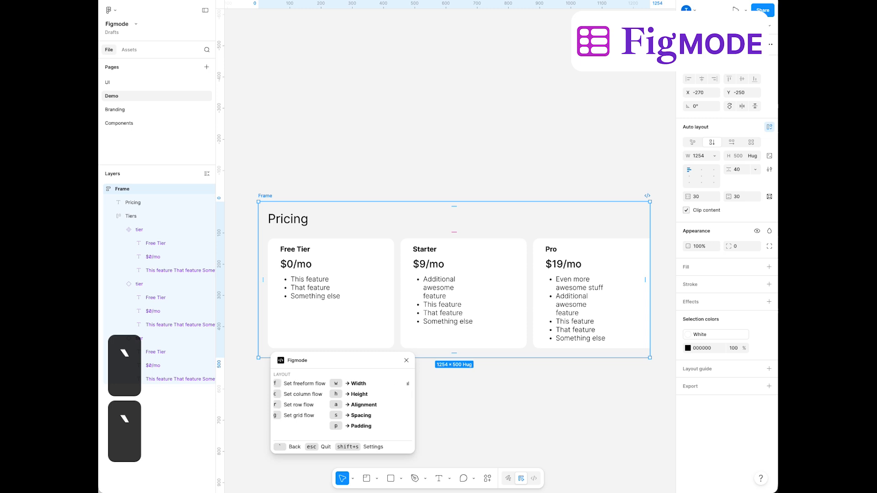
Make the outer frame's width hug its contents and close Figmode
key("w")
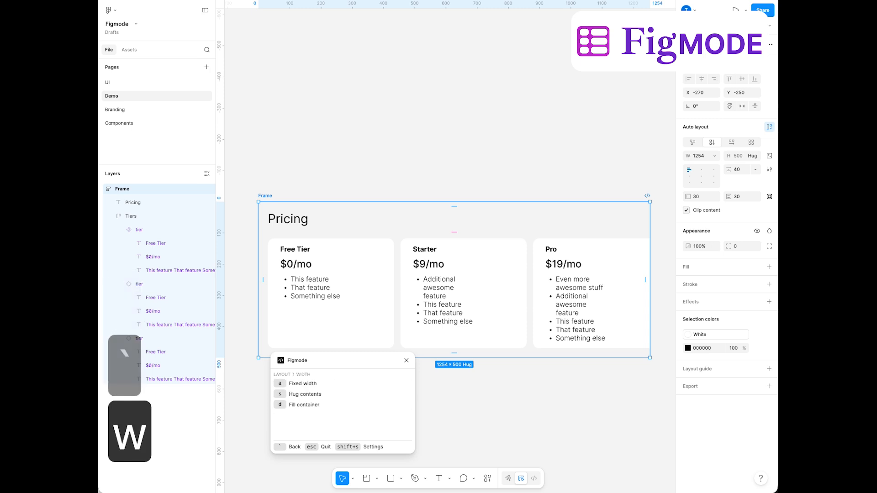
key("s")
key("grave")
key("grave")
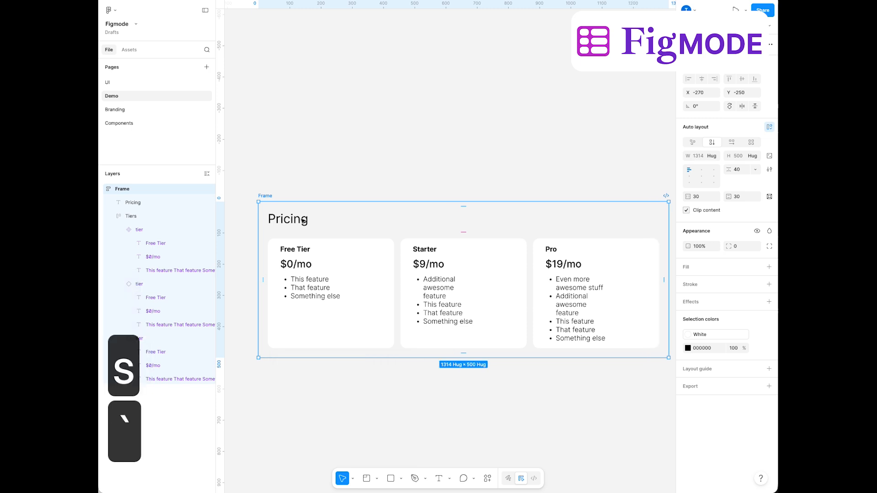
Make the Pricing heading bold and set its font size to 70
left_click(295, 219)
left_click(700, 242)
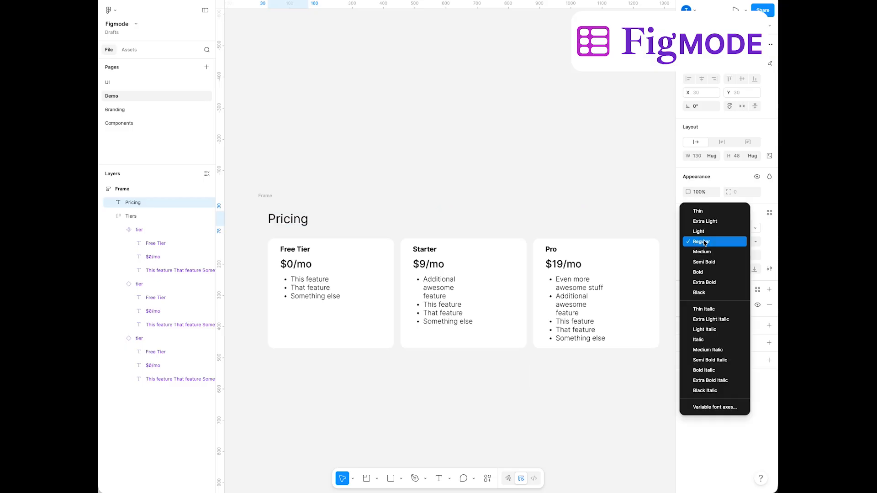
left_click(698, 272)
key("shift+Up")
key("shift+Up")
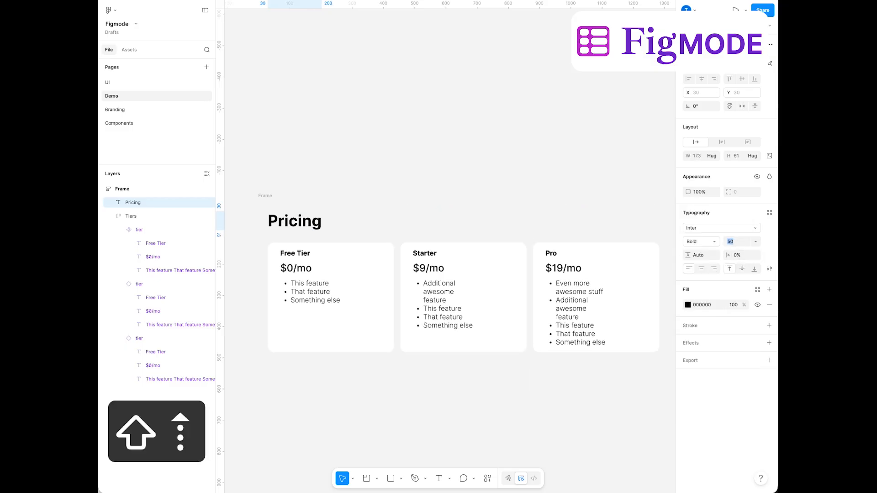
key("shift+Up")
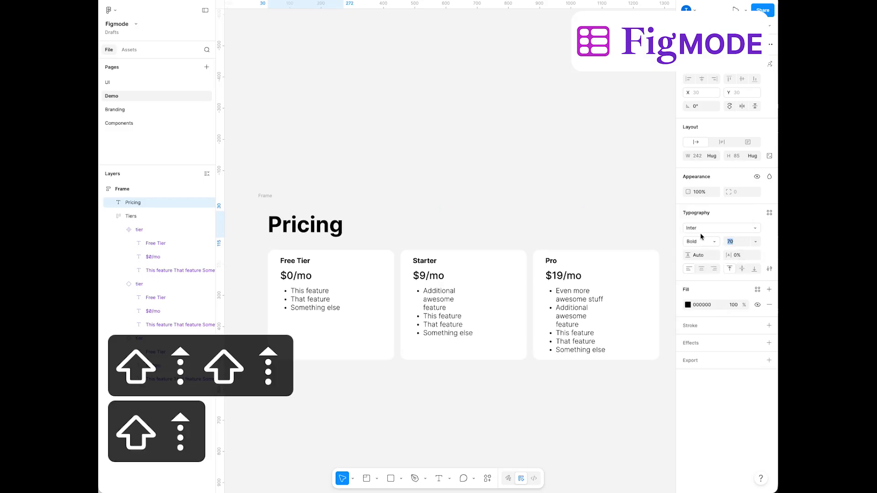
Fill the outer pricing frame with the Light Off-Blue color style
left_click(258, 195)
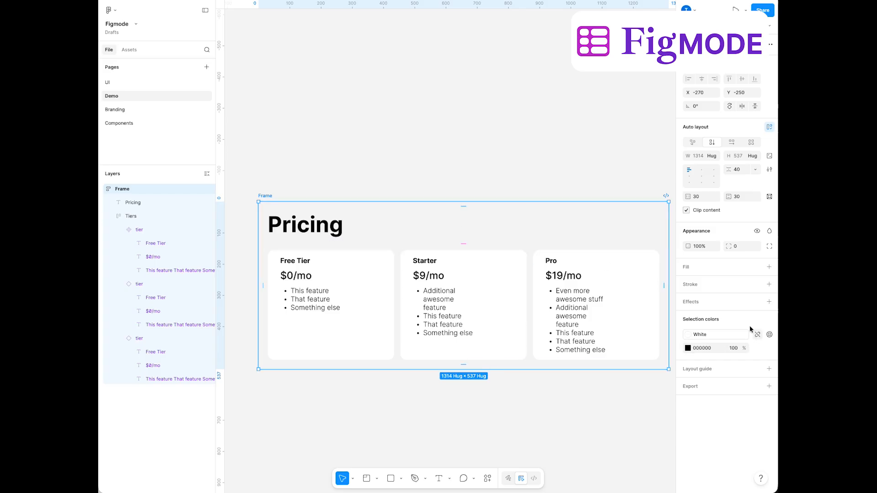
left_click(757, 266)
left_click(610, 388)
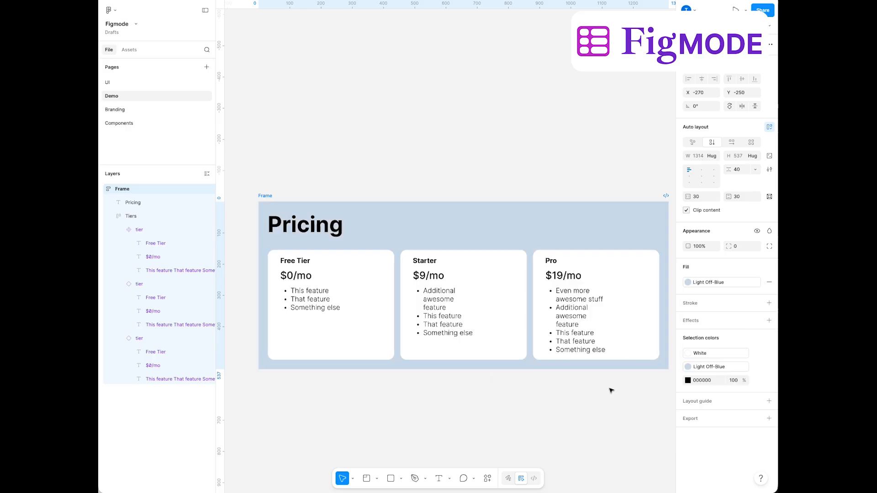
left_click(404, 156)
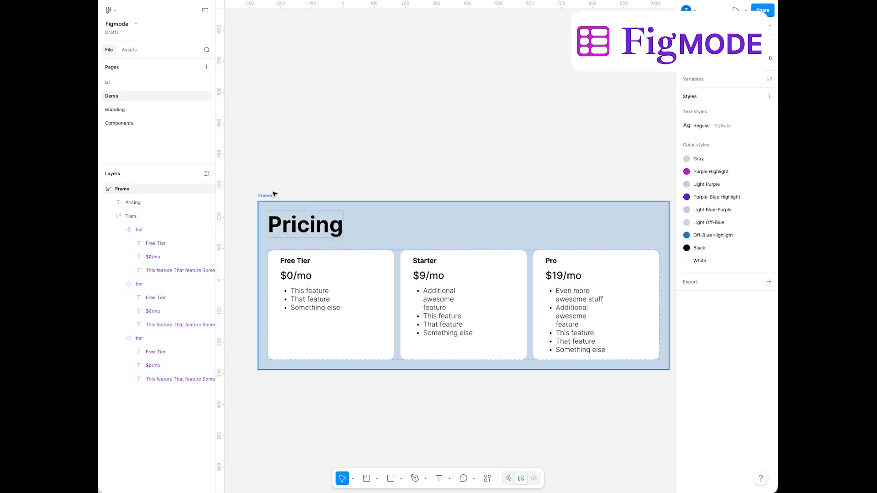
scroll(374, 125, "down", 2)
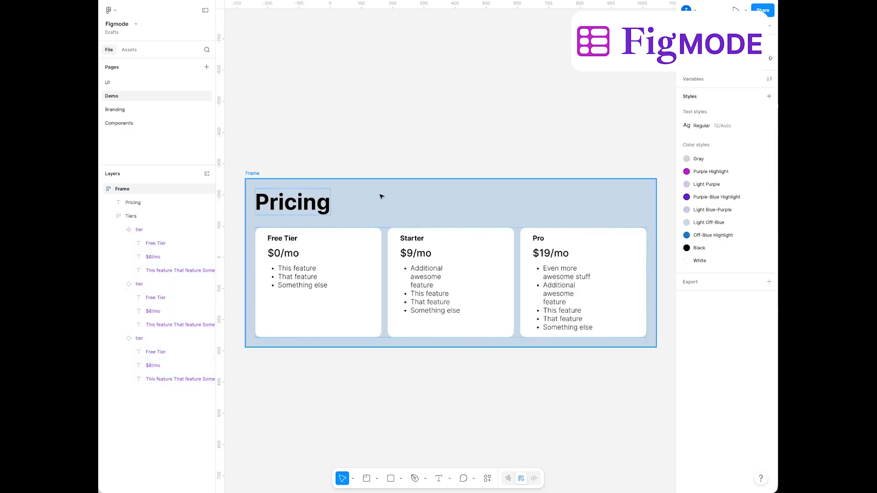
left_click(319, 211)
left_click(368, 300)
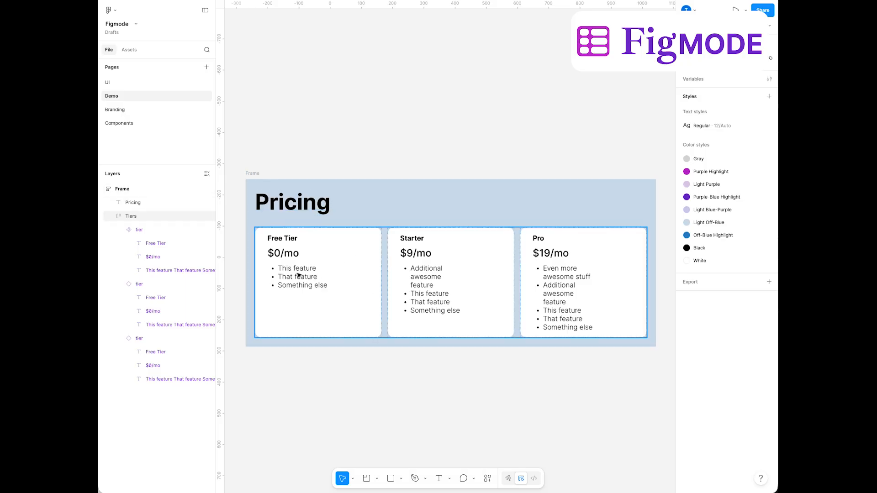
key("Escape")
Try top-right, top-left and center alignment on the outer frame with Figmode, settling on top center
left_click(267, 174)
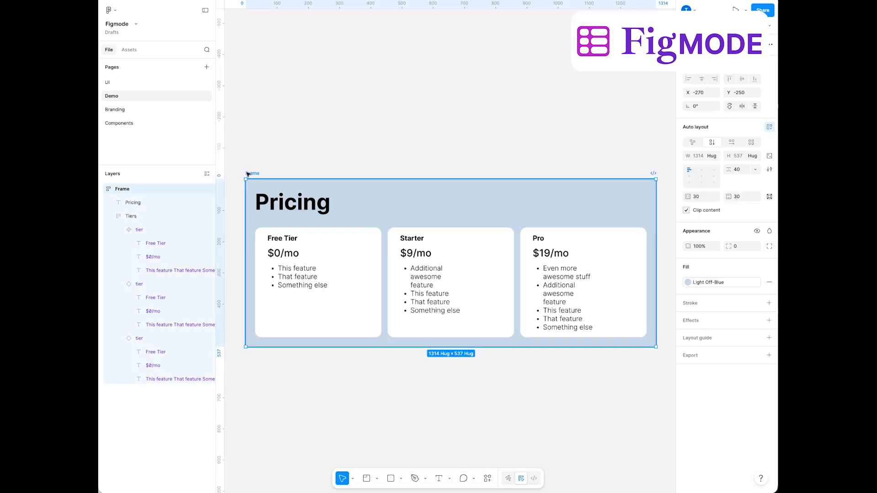
key("alt+super+d")
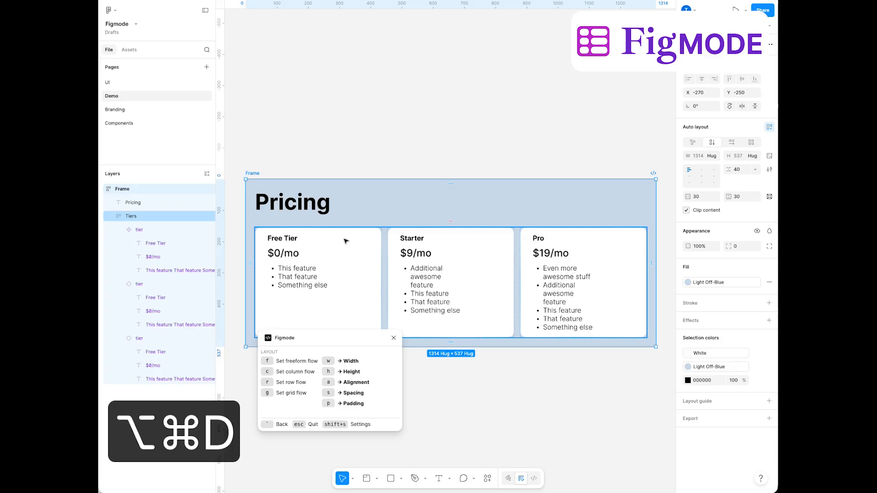
key("a")
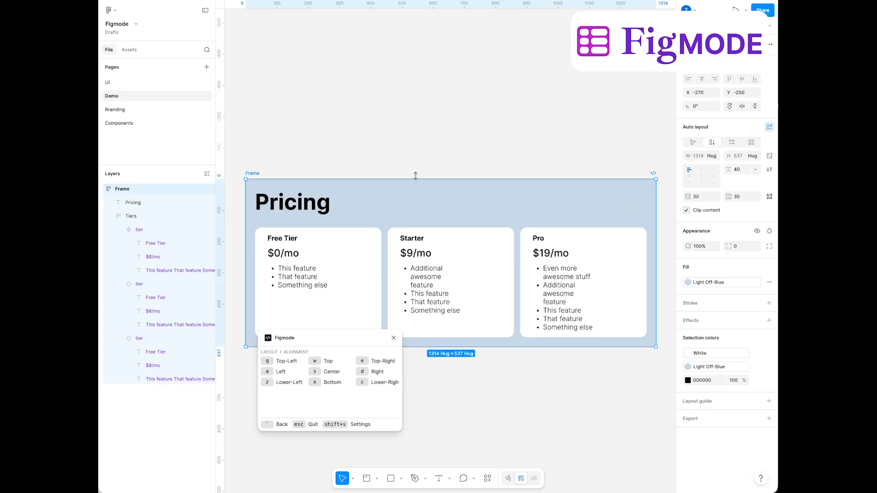
key("e")
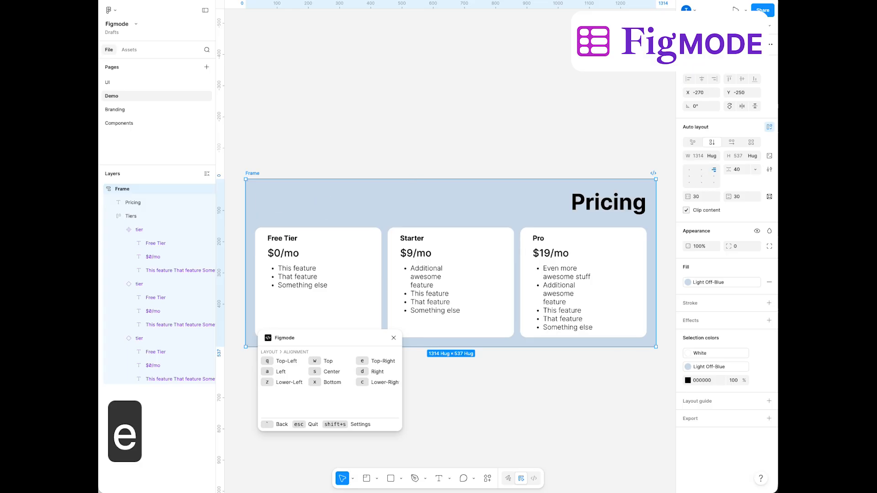
key("q")
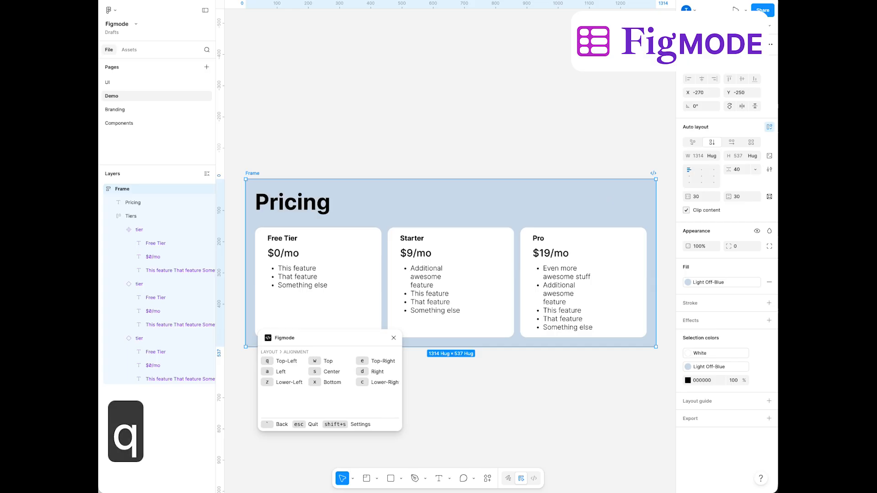
key("s")
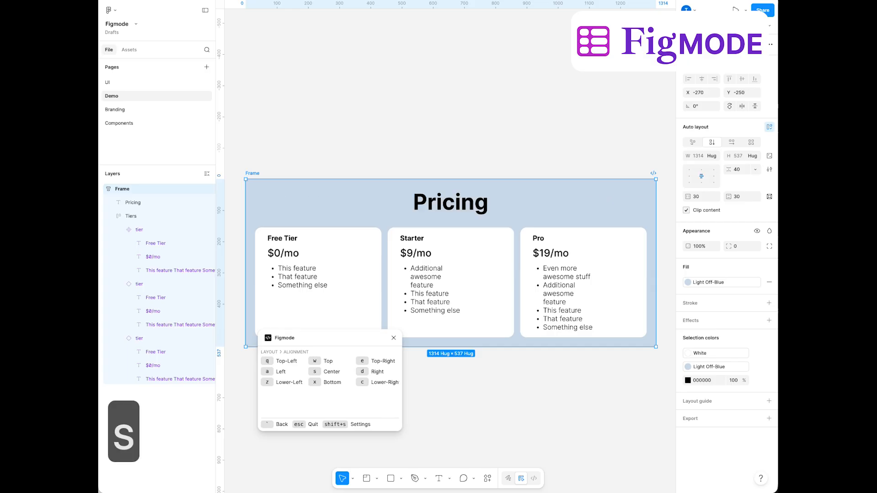
key("w")
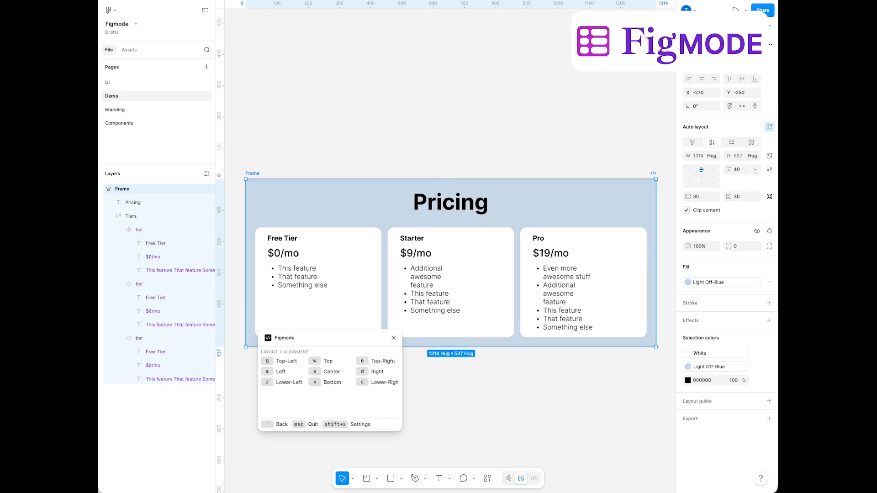
key("grave")
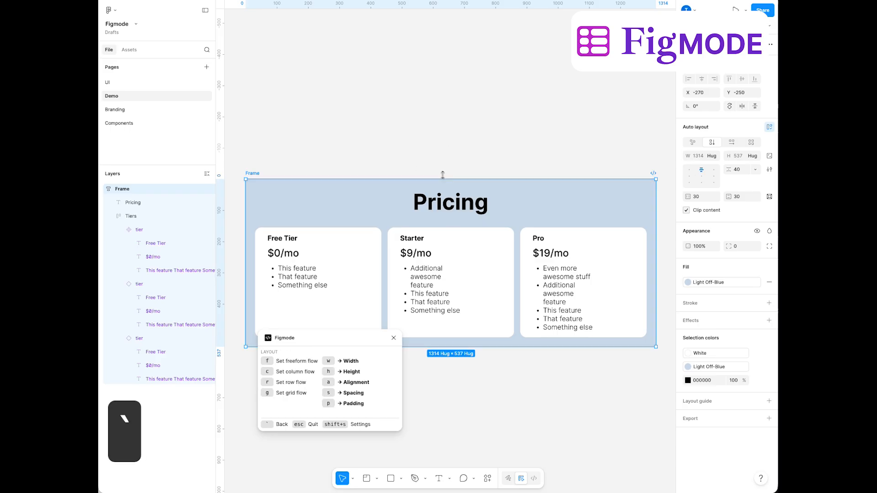
Give the outer frame a fixed height of 707 with Figmode
key("h")
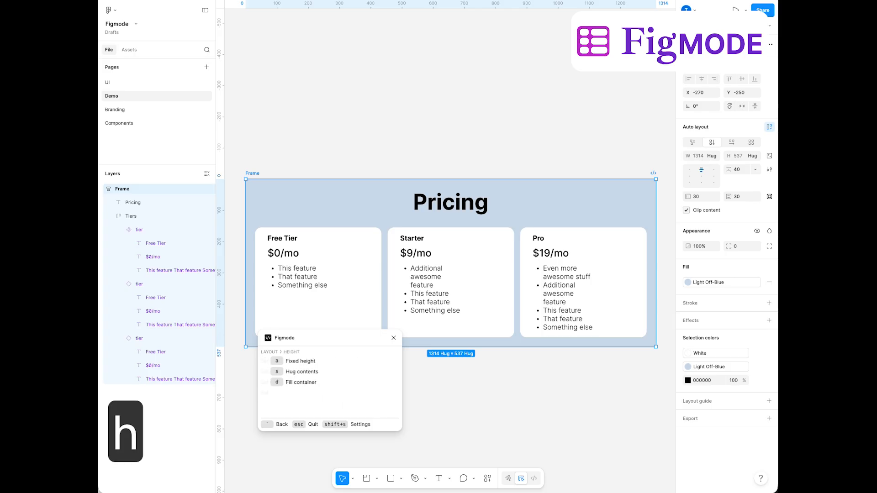
key("a")
key("shift+Up")
key("shift+Up")
key("shift+Up")
key("shift+Up")
key("shift+Up")
key("shift+Up")
key("shift+Up")
key("shift+Up")
key("shift+Up")
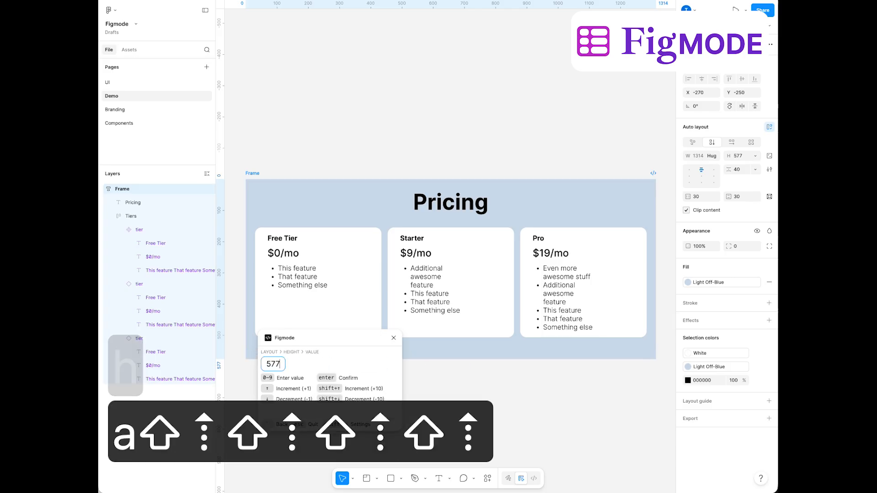
key("shift+Up")
key("shift+Up")
key("shift+Up")
key("shift+Up")
key("shift+Up")
key("shift+Up")
key("shift+Up")
key("shift+Up")
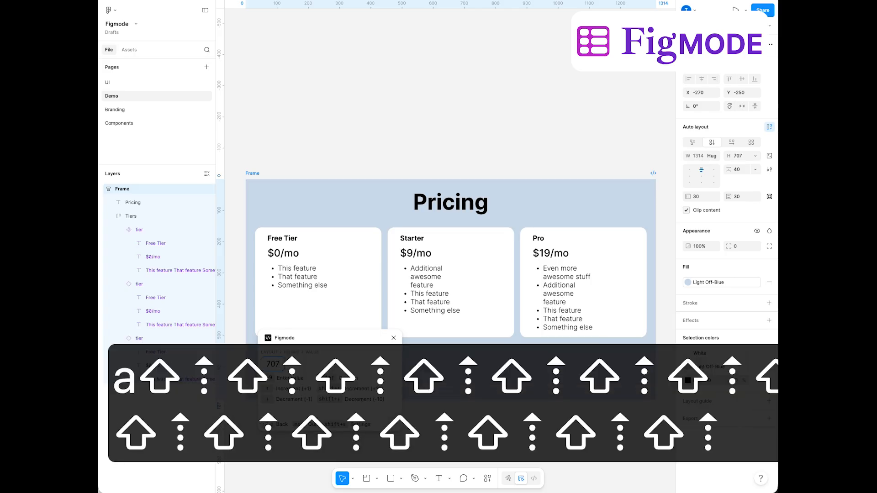
Try bottom, center, top and top-right alignment on the outer frame with Figmode, settling on top-left
key("grave")
key("grave")
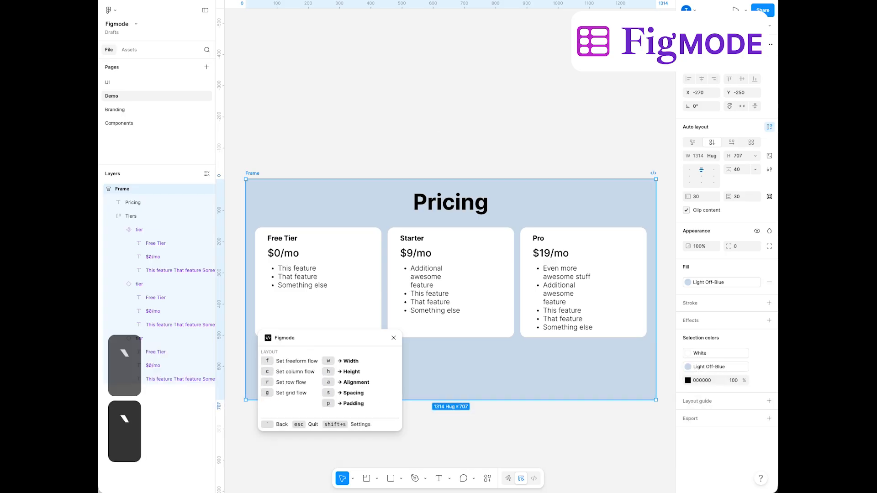
key("a")
key("x")
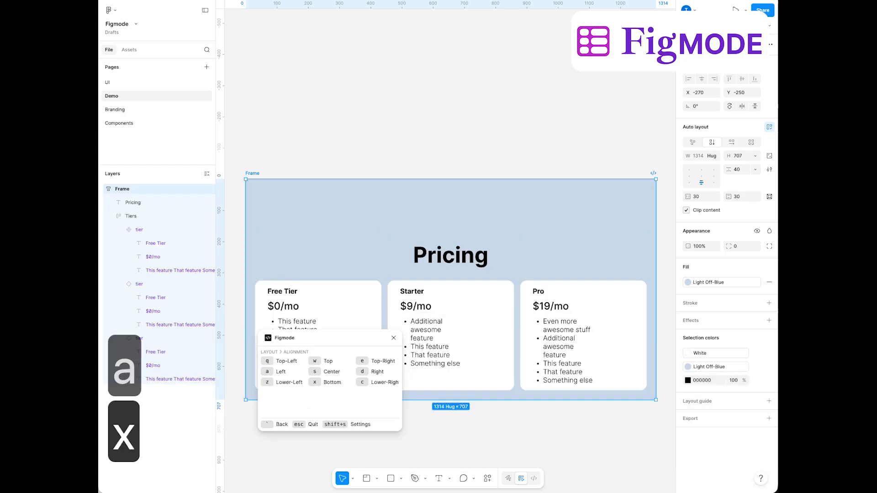
key("s")
key("w")
key("q")
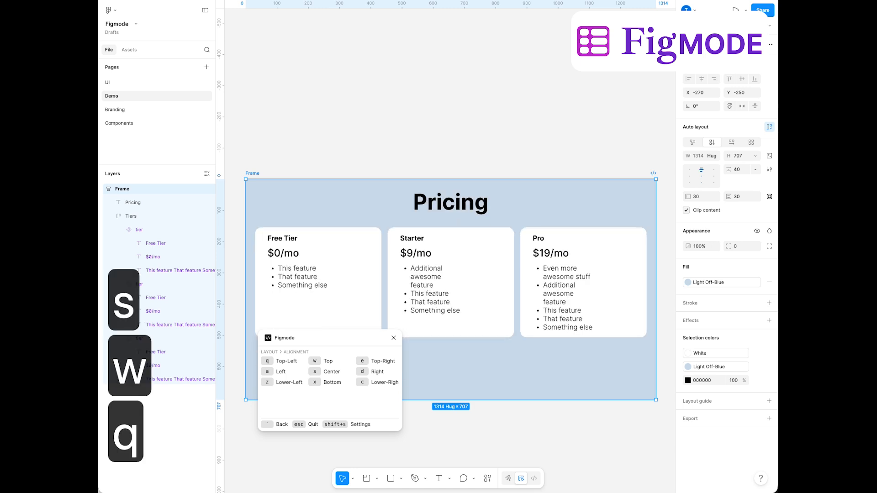
key("e")
key("q")
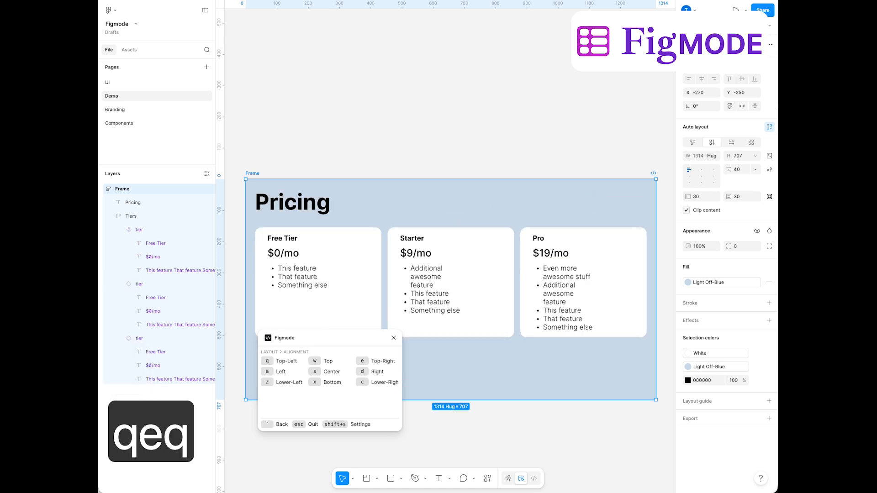
key("grave")
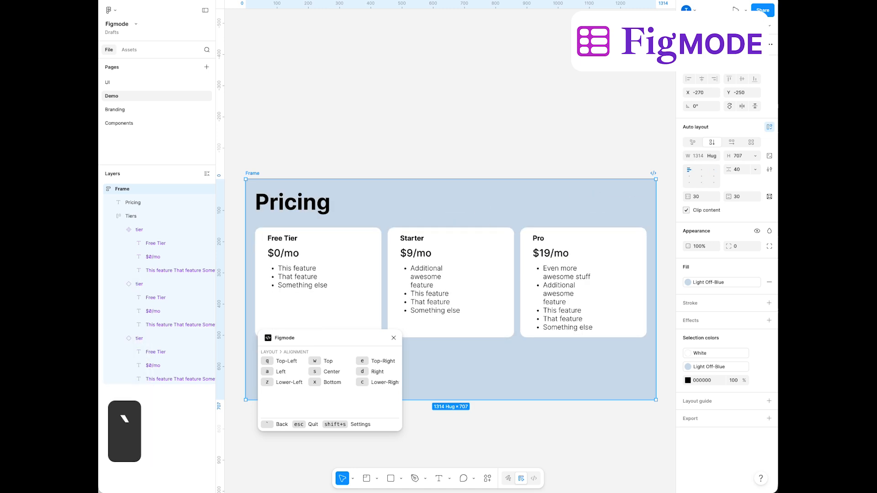
Examine Figmode's settings, including the HUD launch position and the key assigned to each layout command
key("shift+s")
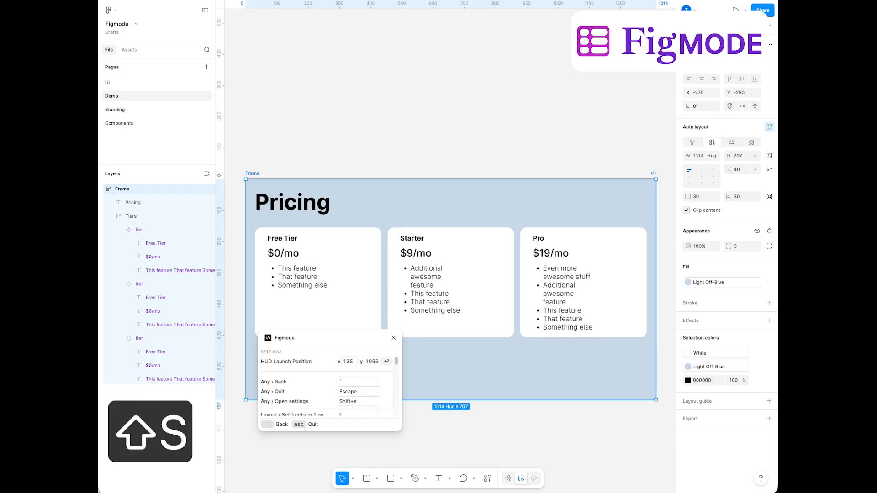
scroll(314, 385, "down", 10)
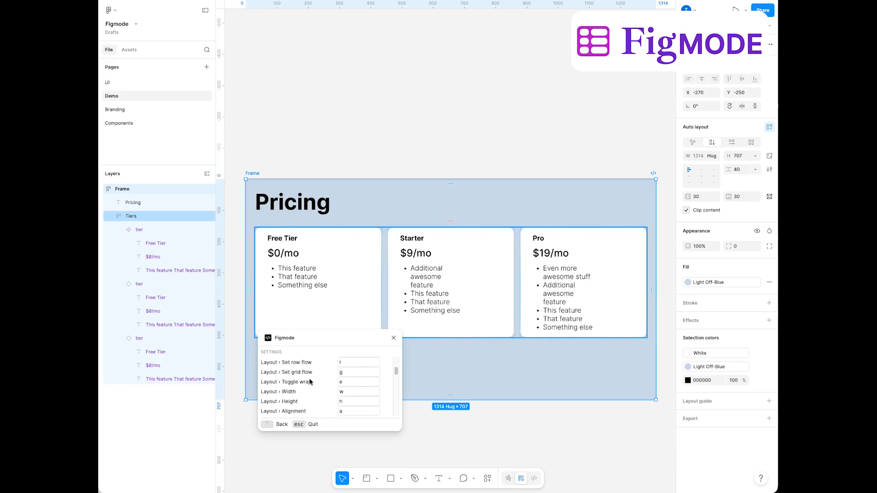
scroll(299, 373, "up", 10)
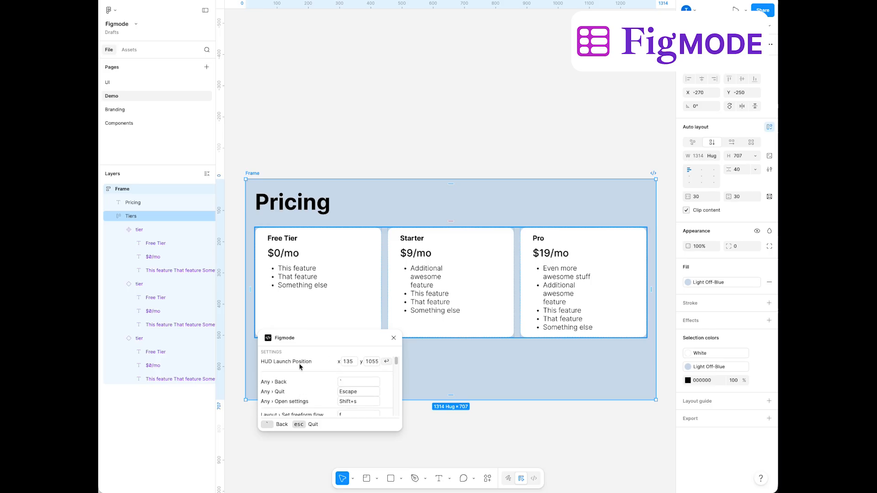
scroll(301, 385, "down", 10)
scroll(329, 399, "up", 5)
scroll(328, 397, "up", 10)
scroll(315, 397, "down", 15)
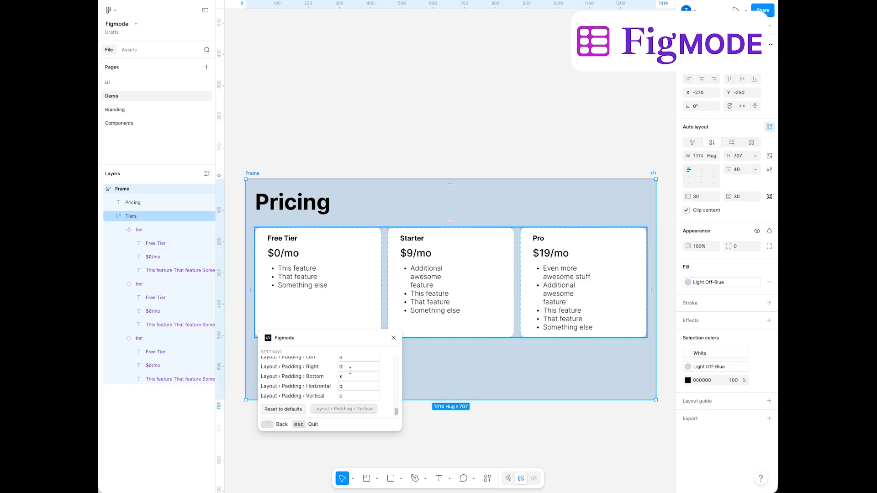
scroll(350, 371, "up", 5)
scroll(351, 371, "up", 8)
scroll(341, 377, "down", 15)
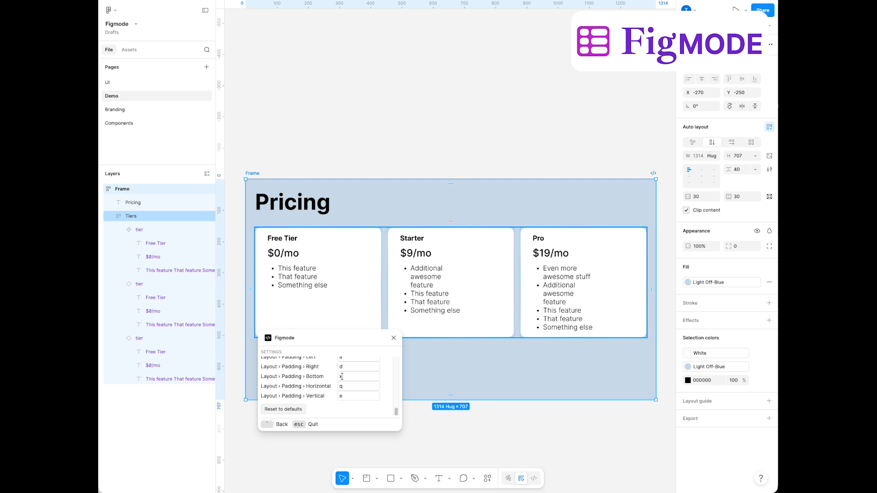
key("grave")
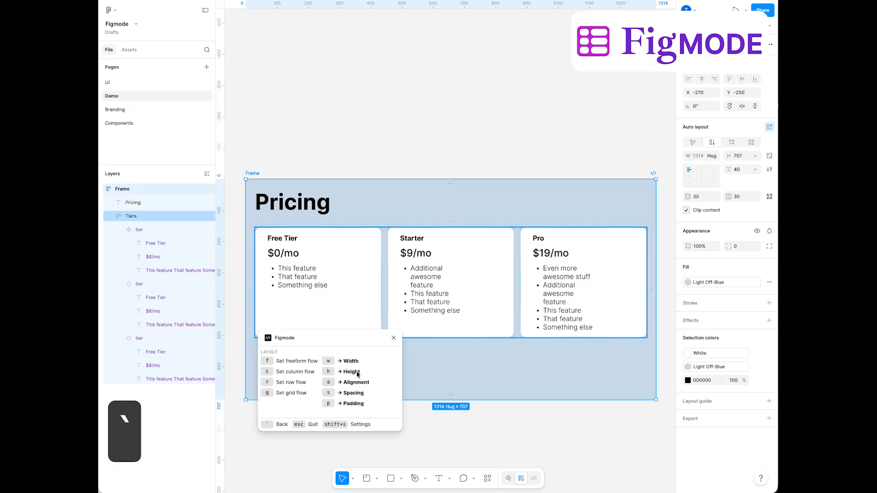
Look at Figmode's padding options, view its settings again and quit the plugin
key("p")
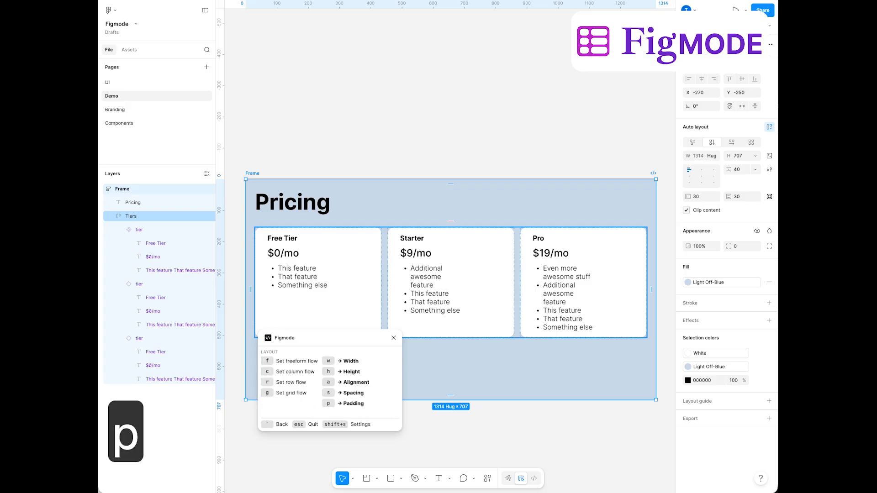
key("grave")
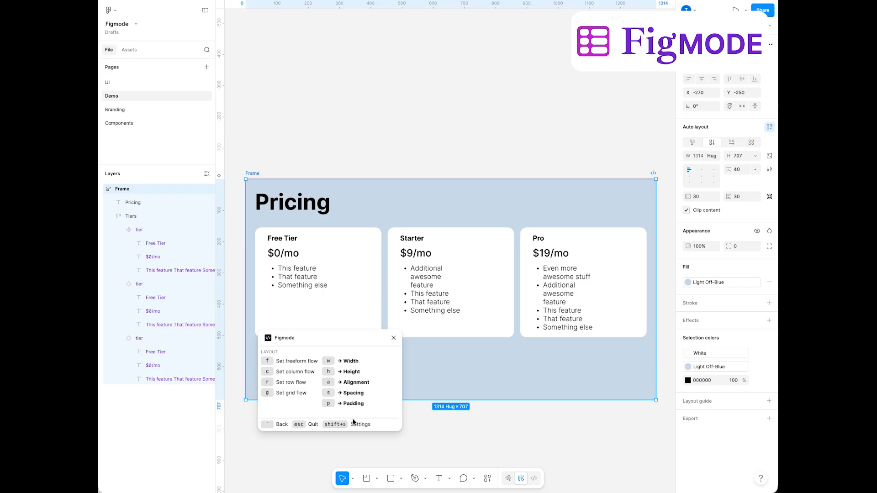
key("shift+s")
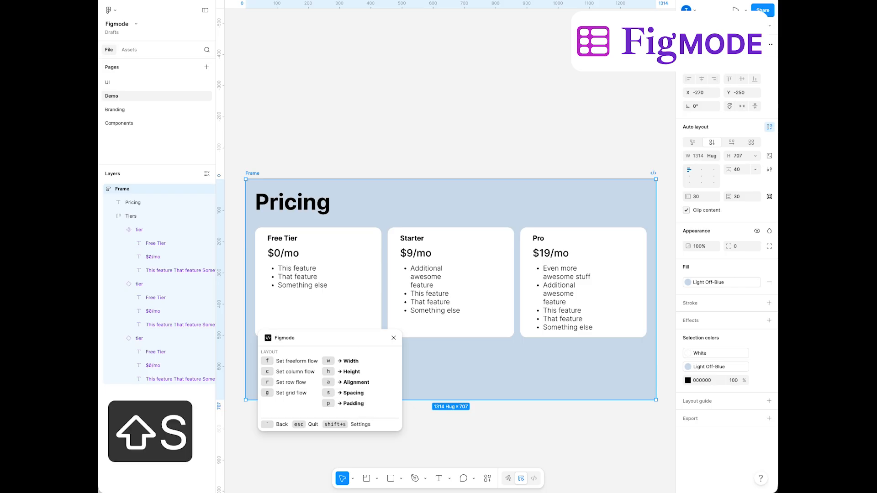
scroll(354, 382, "down", 10)
scroll(355, 381, "up", 5)
key("grave")
key("grave")
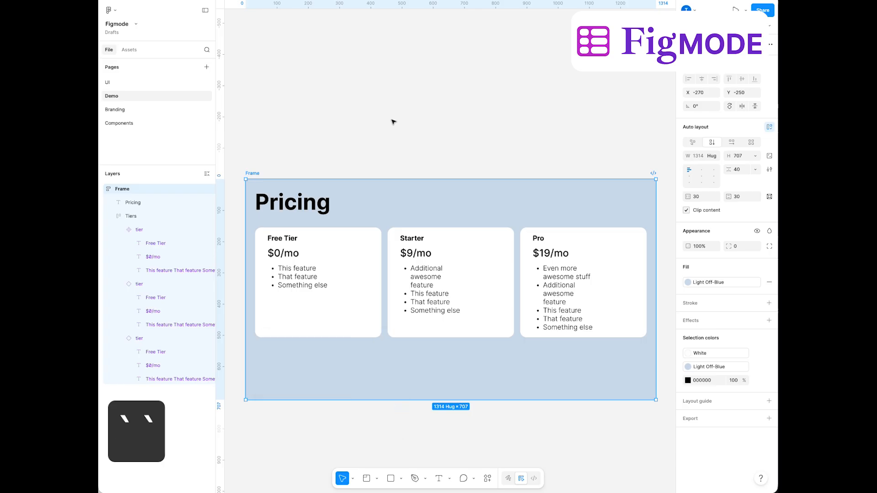
left_click(394, 121)
left_click(336, 207)
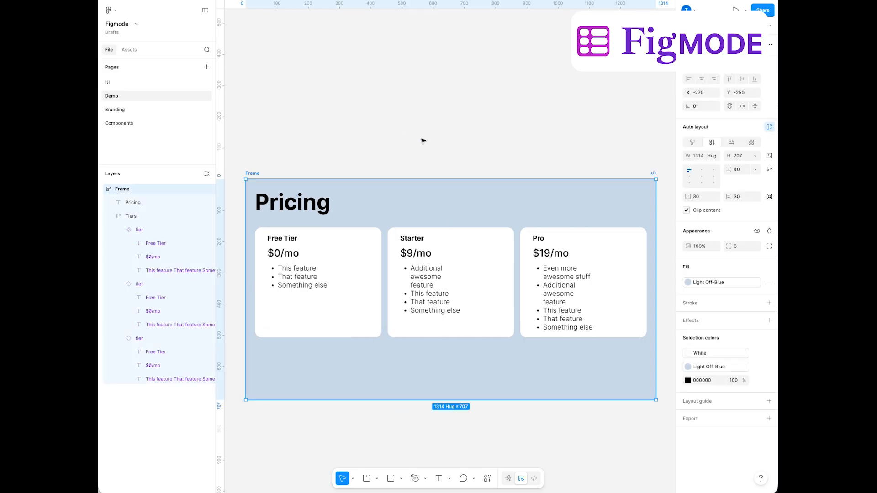
Launch Figmode on the outer frame, look at its width options, deselect the frame and close the plugin
key("alt+super+d")
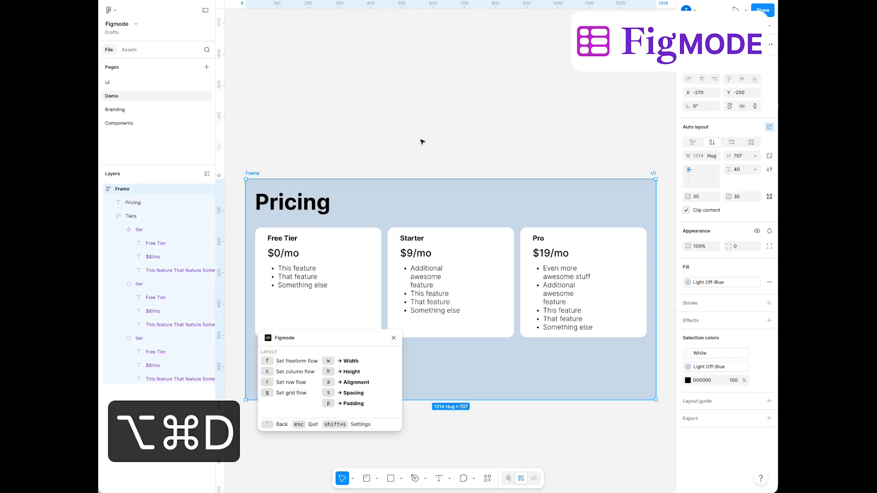
key("w")
key("grave")
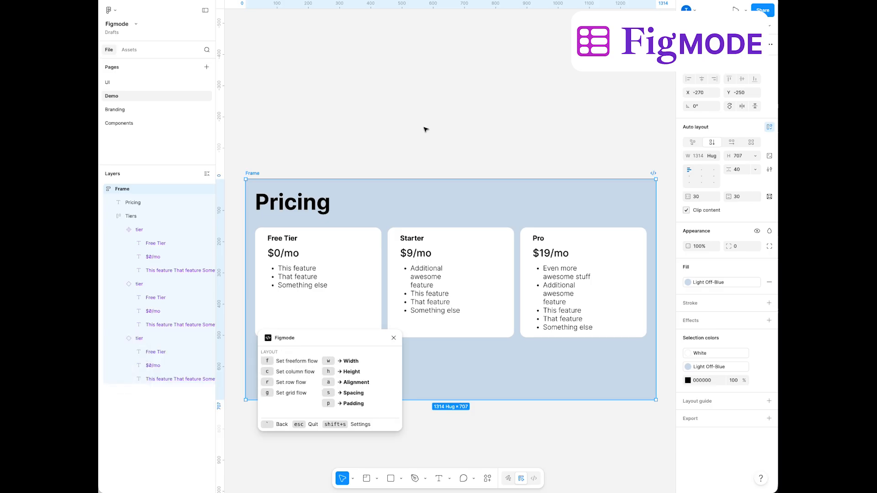
left_click(406, 133)
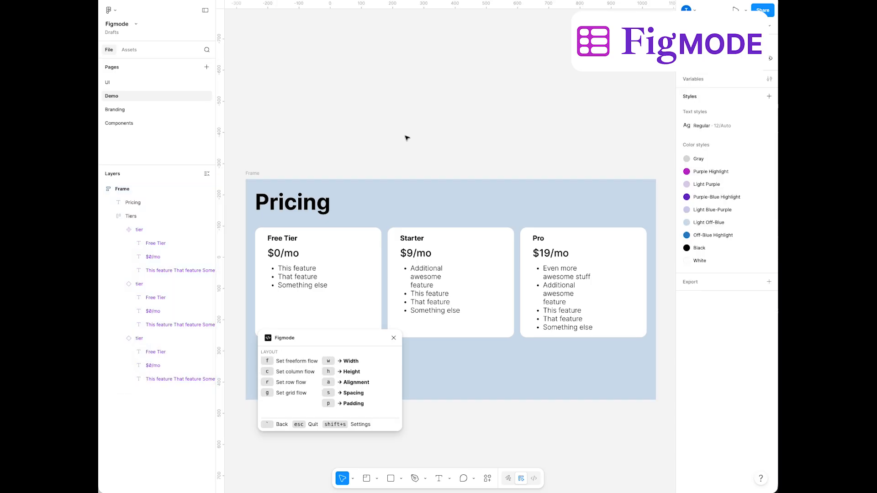
left_click(393, 338)
left_click(380, 104)
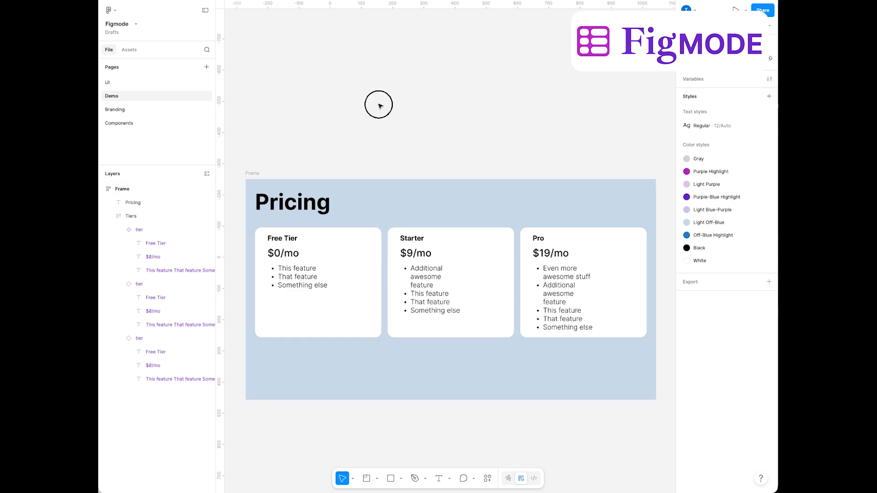
Inspect the outer frame's height and vertical gap values among its auto layout properties
left_click(249, 179)
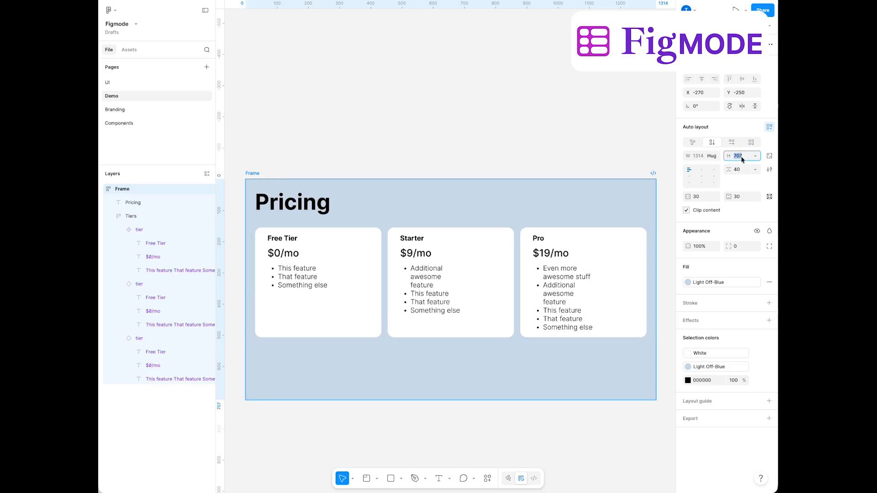
left_click(740, 156)
left_click(743, 172)
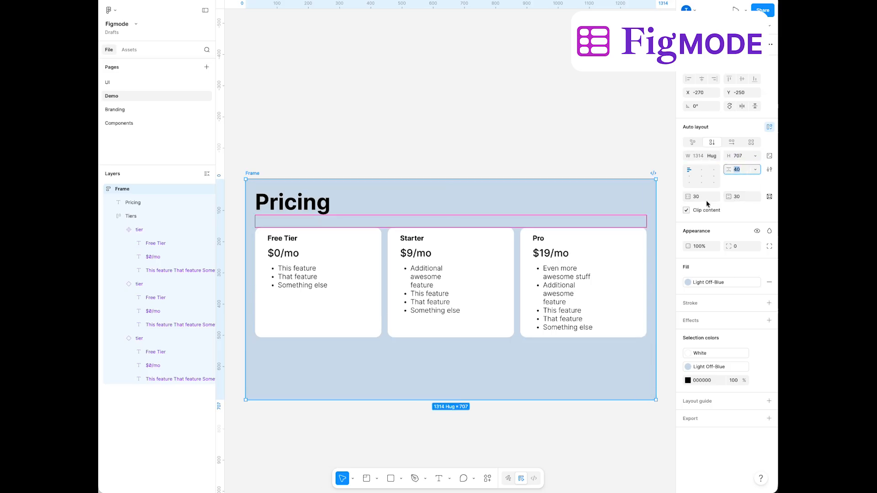
left_click(439, 150)
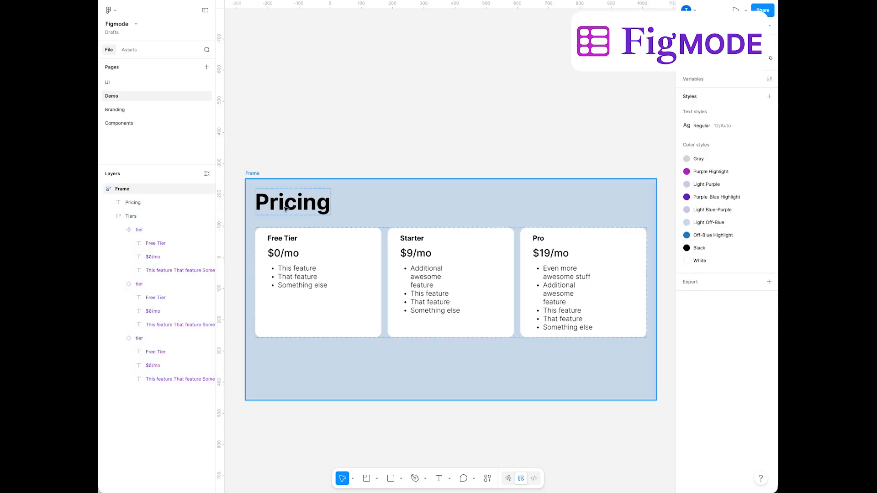
left_click(256, 174)
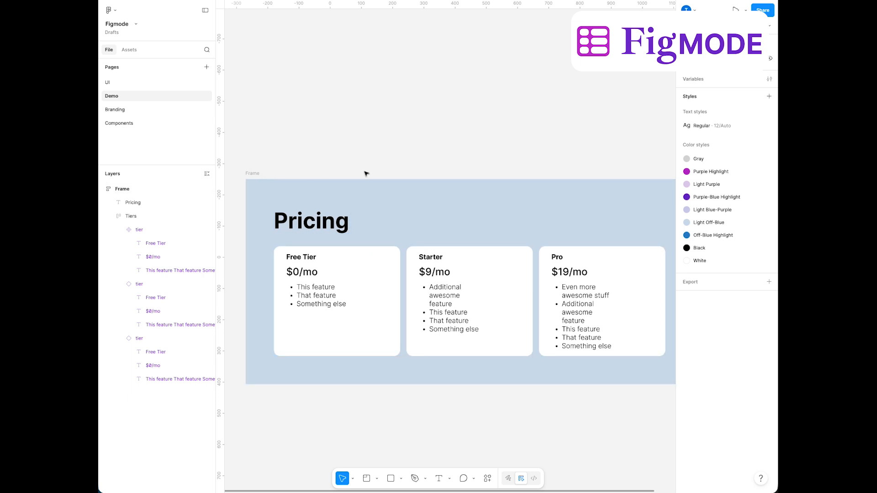
Switch to System Settings, search for "keyboard short" and open the App Shortcuts section of the keyboard shortcuts
key("alt+Tab")
key("alt+Tab")
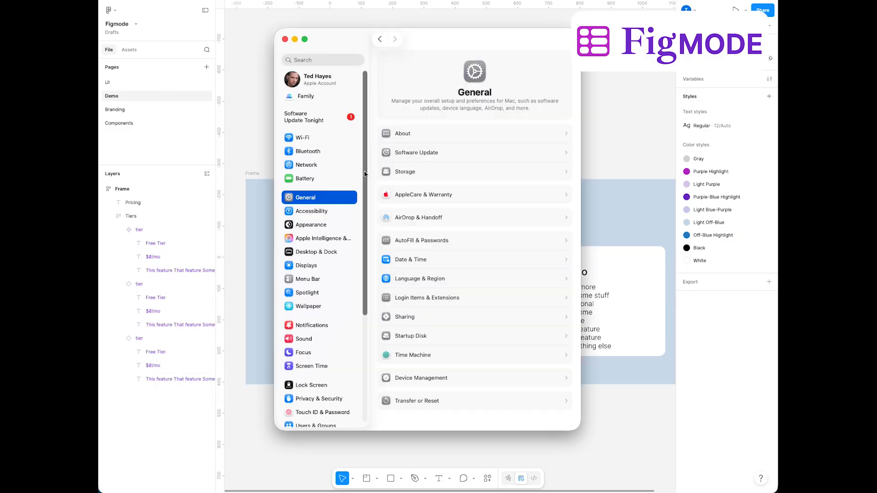
left_click(312, 60)
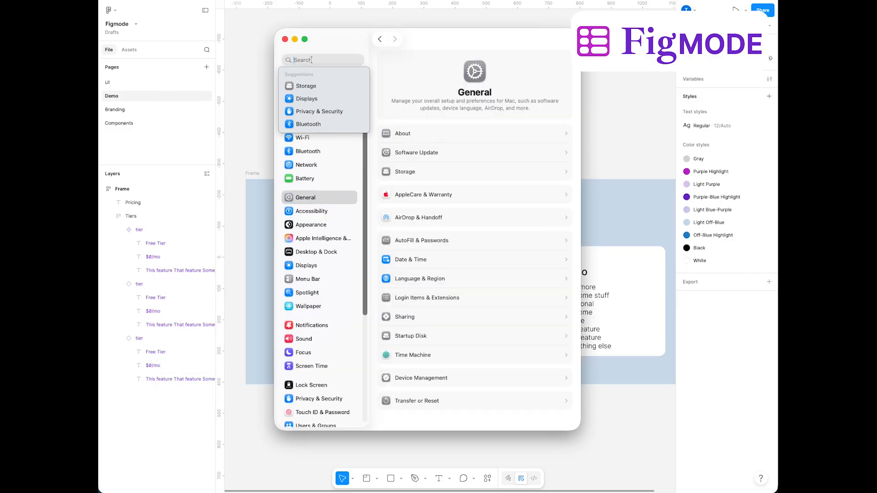
type("keyboard short")
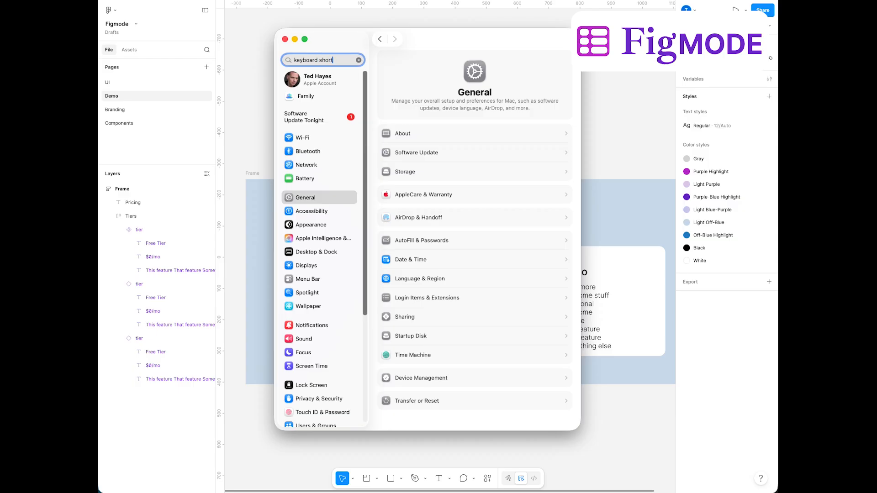
key("Return")
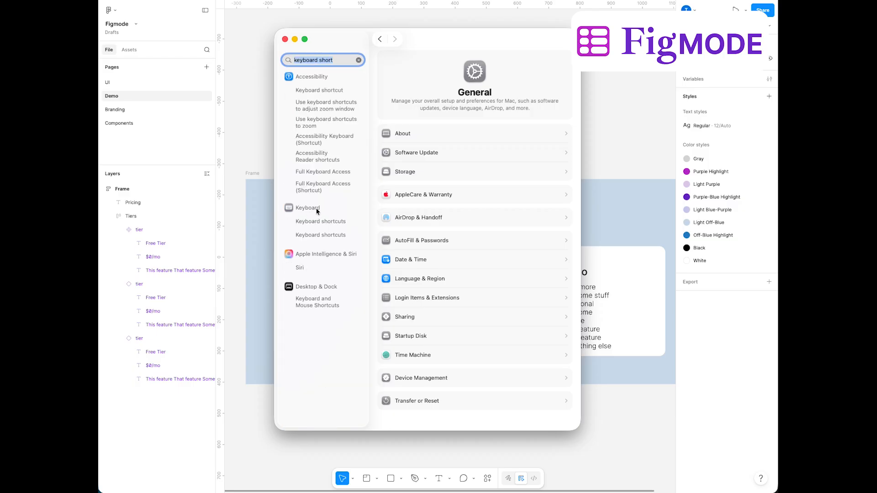
left_click(315, 223)
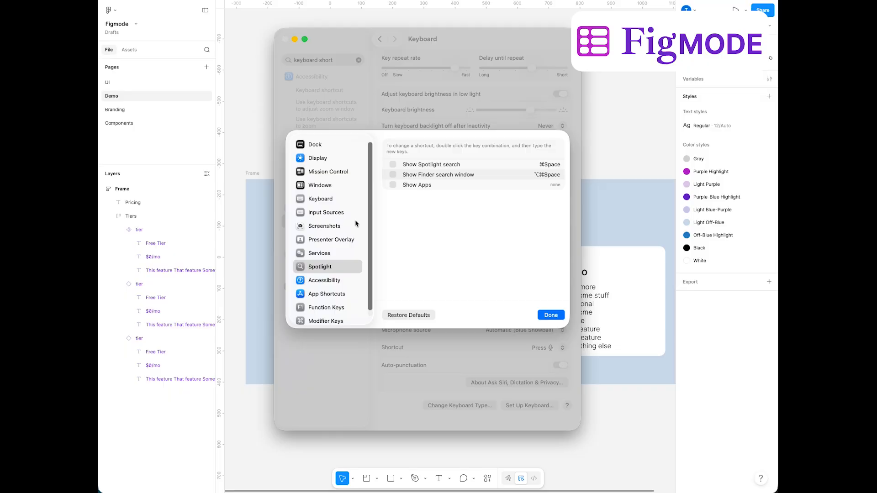
scroll(327, 270, "down", 1)
left_click(327, 287)
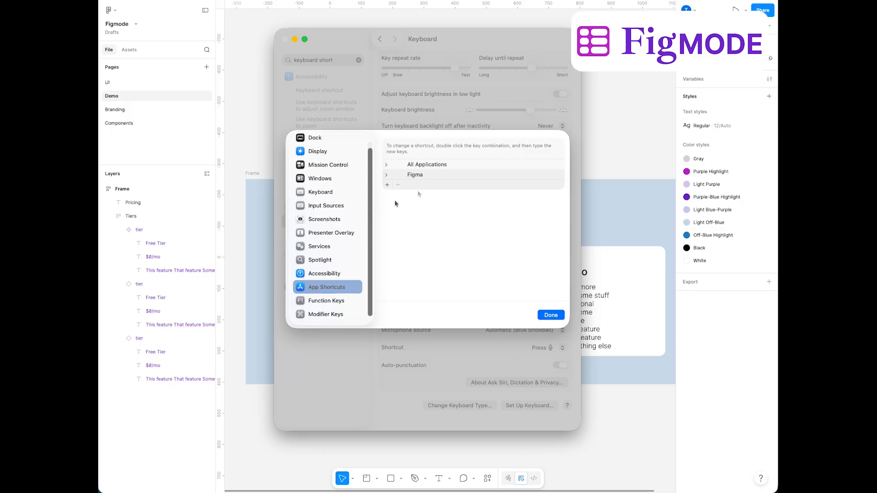
Add an app shortcut for Figma with the menu title "Plugins->Figmode->Layout mode"
left_click(388, 185)
left_click(475, 188)
type("fi")
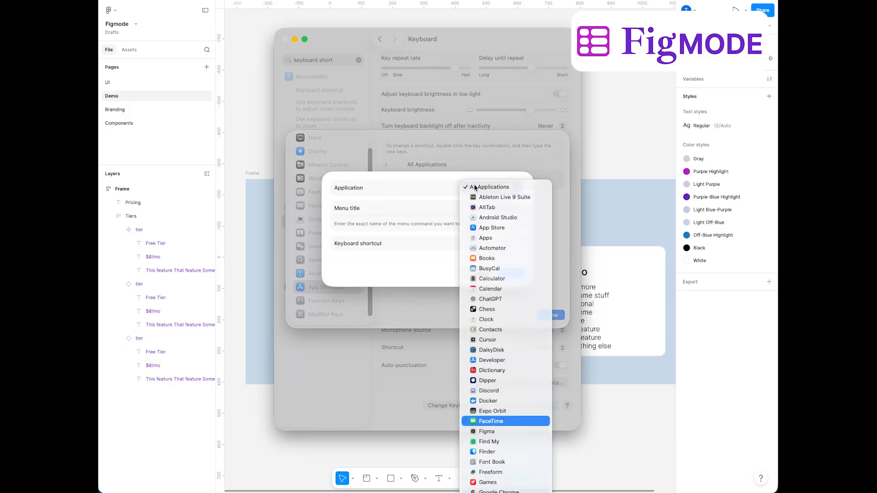
key("Return")
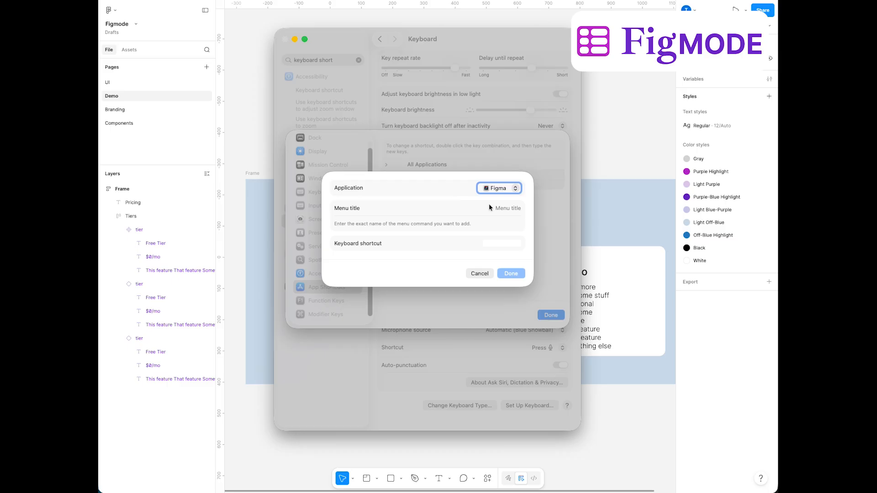
left_click(455, 223)
left_click(507, 208)
type("Plugins->Figmode->Layout mode")
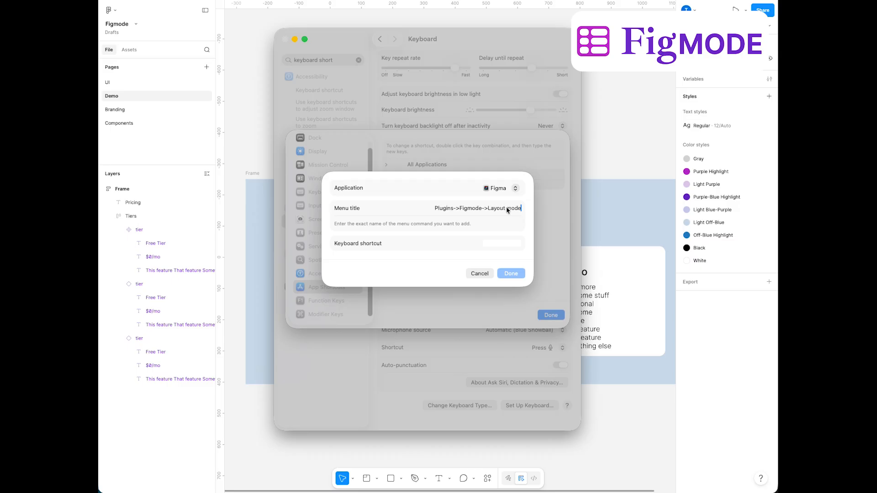
Assign Option+Command+D to the new Figma shortcut, save it and close the keyboard shortcuts dialog
key("Tab")
type("M")
left_click(515, 245)
key("alt+super+d")
left_click(511, 274)
left_click(562, 315)
Return to Figma, launch Figmode on the outer frame and look at its width options
left_click(599, 409)
left_click(384, 137)
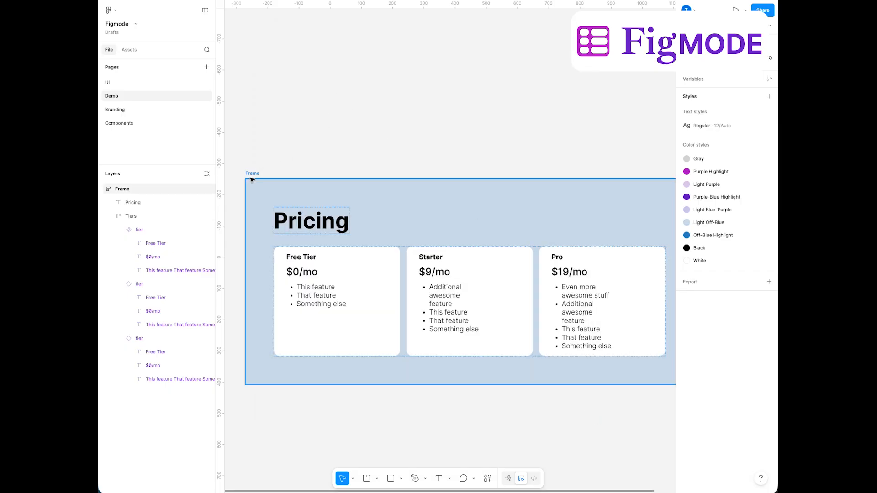
left_click(251, 173)
left_click(320, 133)
left_click(253, 174)
key("ctrl+l")
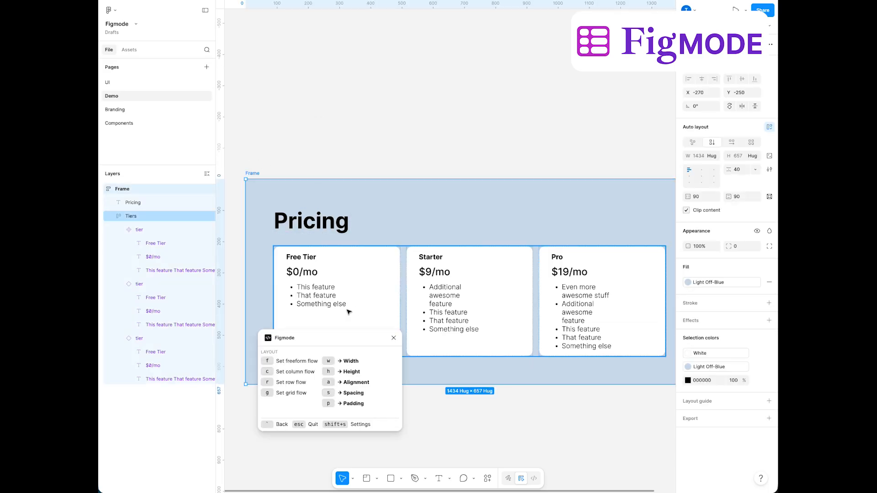
left_click(429, 345)
key("w")
key("grave")
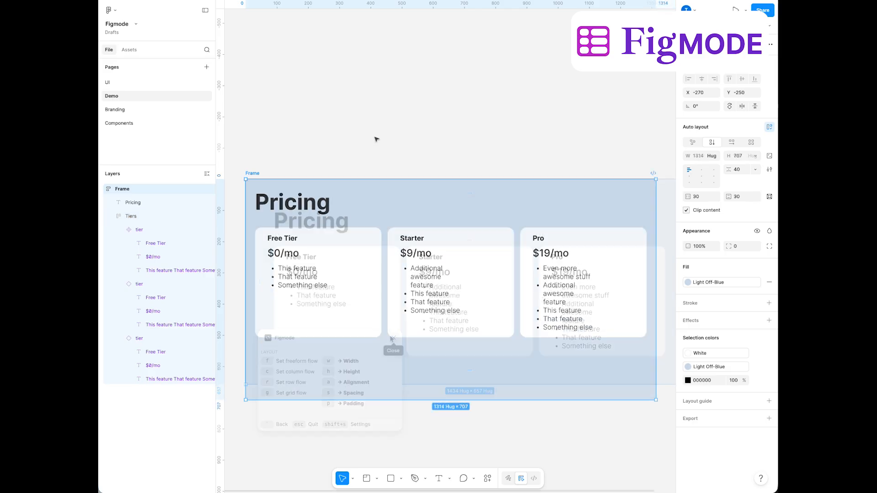